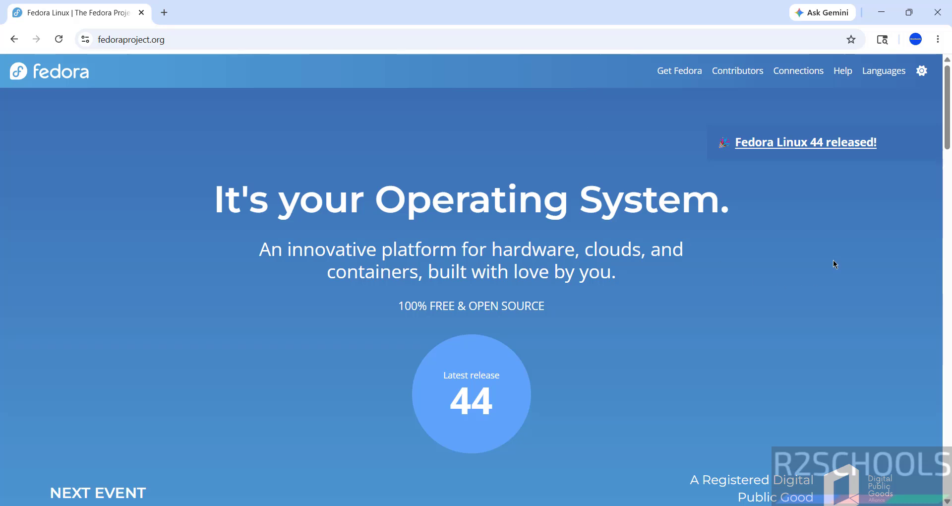
Step: Open the Get Fedora menu on fedoraproject.org to list the Fedora editions
click(678, 82)
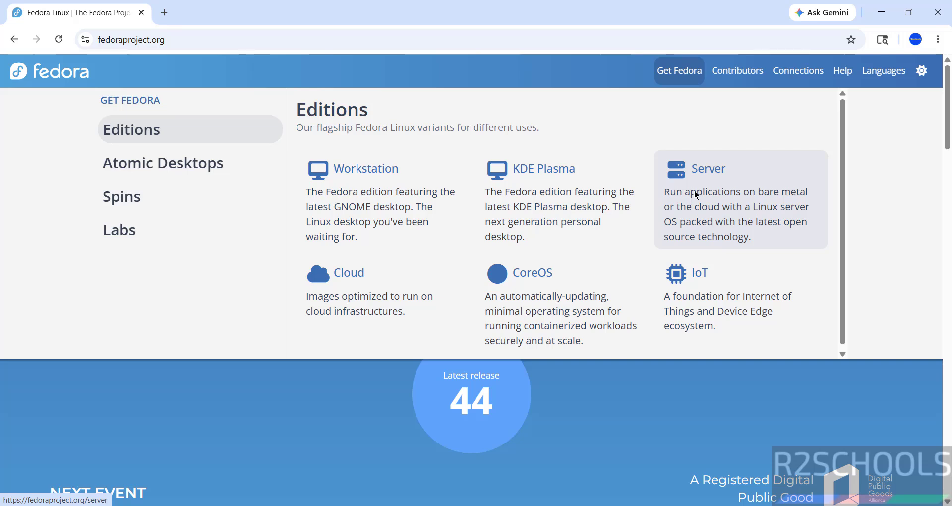
Step: Open the Fedora Server edition page, then go to its Fedora Server 44 download page
click(695, 194)
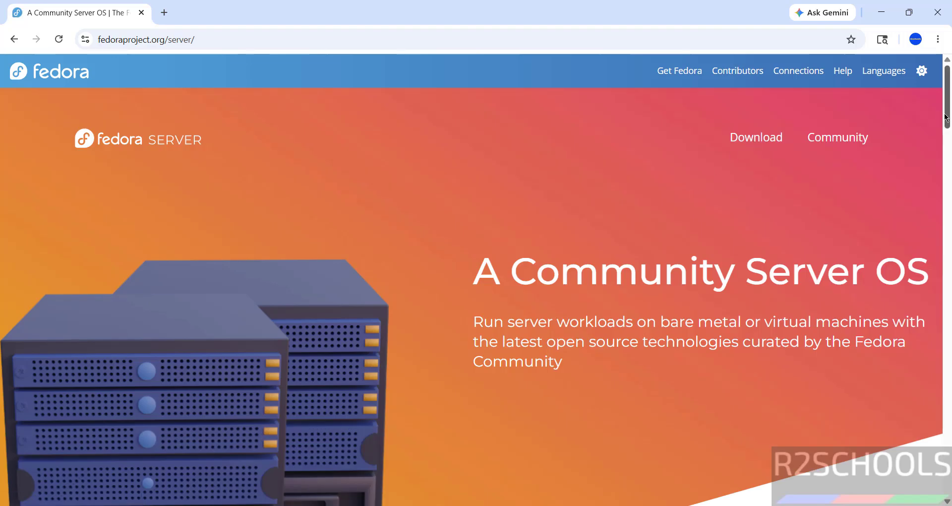
scroll(929, 123, down, 12)
scroll(938, 173, up, 6)
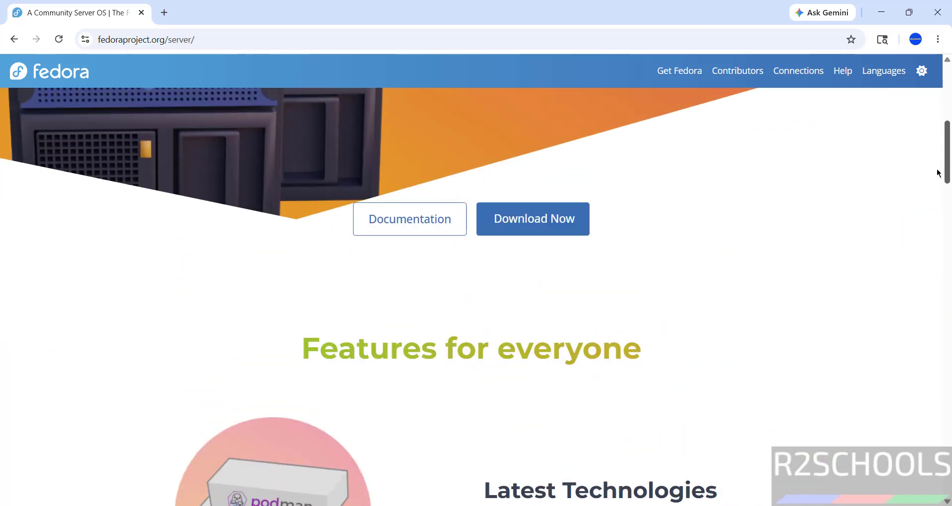
scroll(948, 114, up, 6)
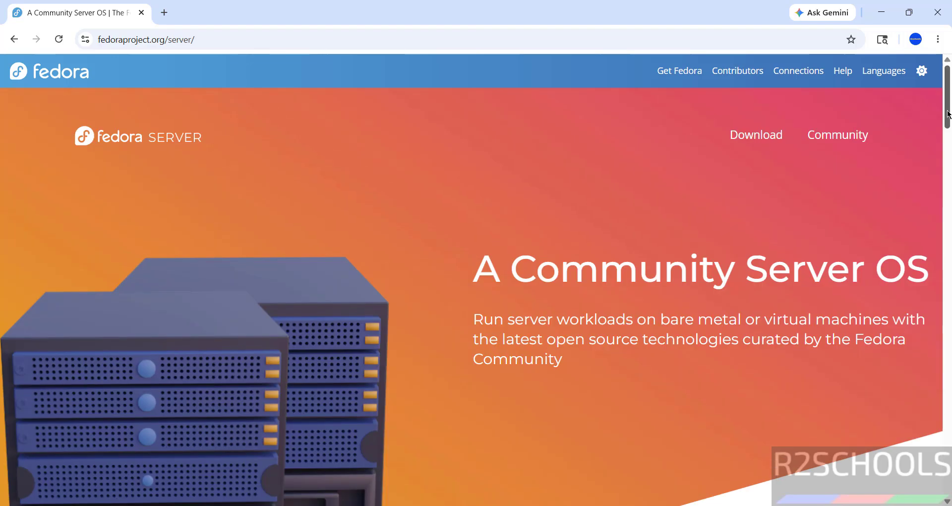
click(746, 141)
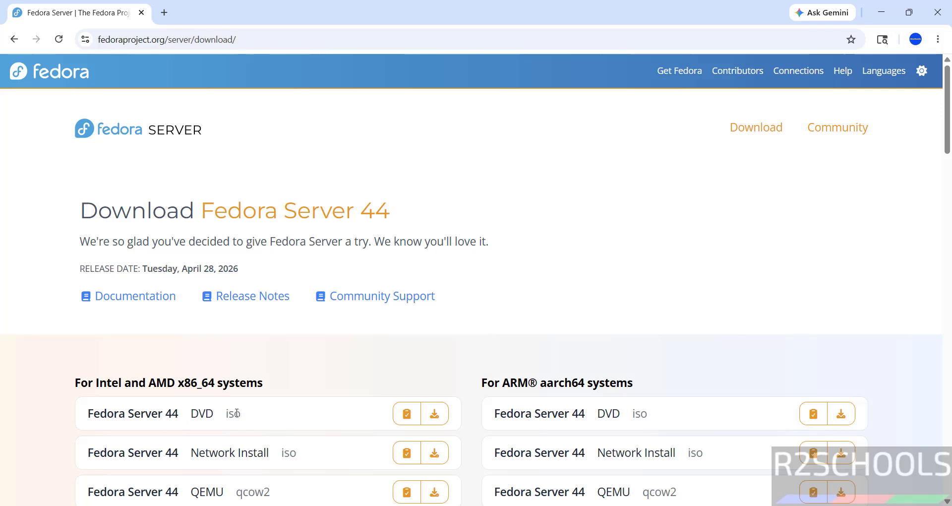
Step: Start the x86_64 DVD ISO download, then cancel it and delete it from Chrome's download history
click(434, 416)
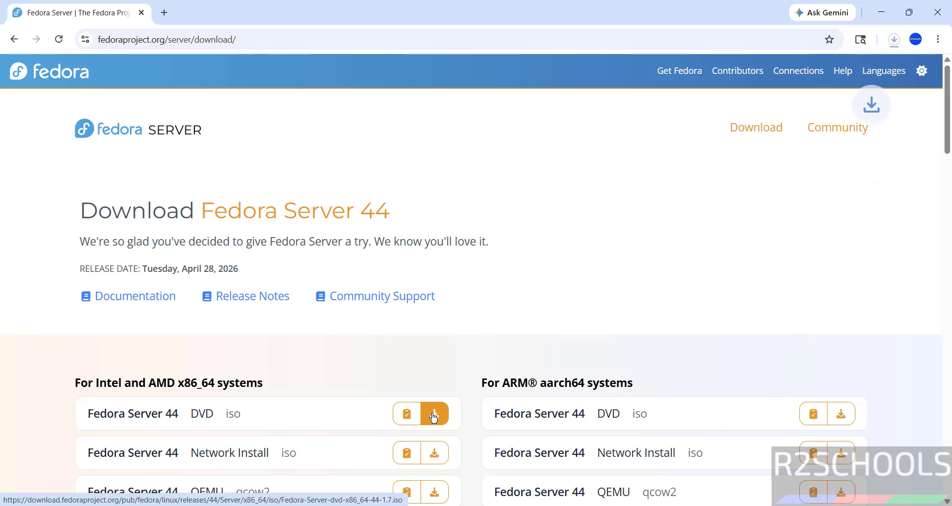
key(ctrl+j)
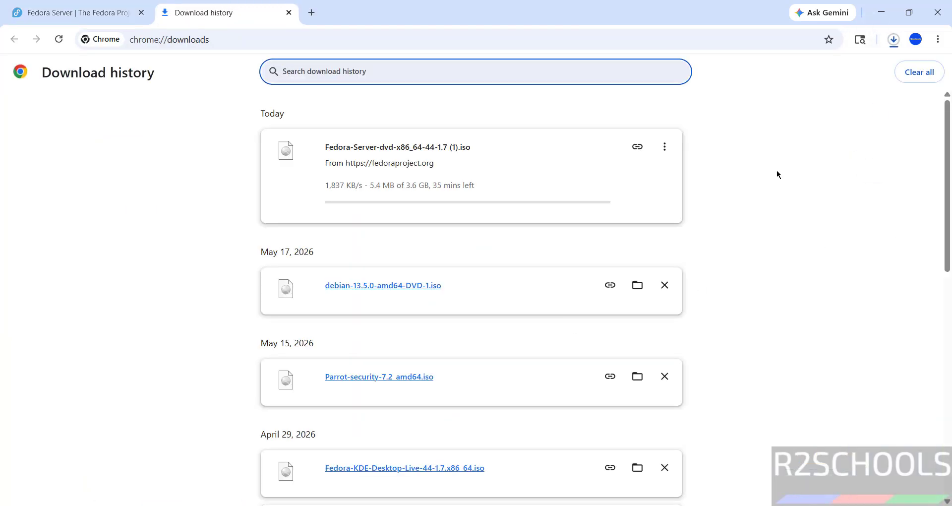
click(662, 152)
click(648, 172)
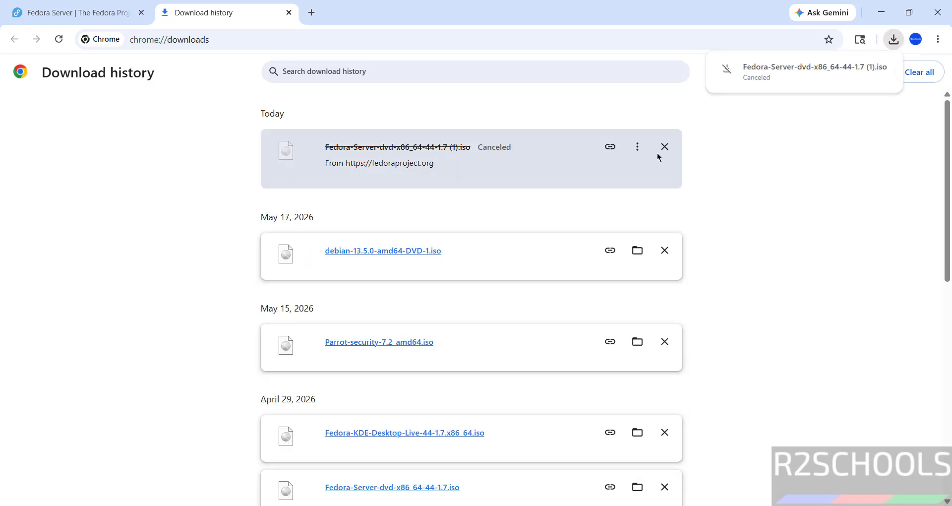
click(665, 147)
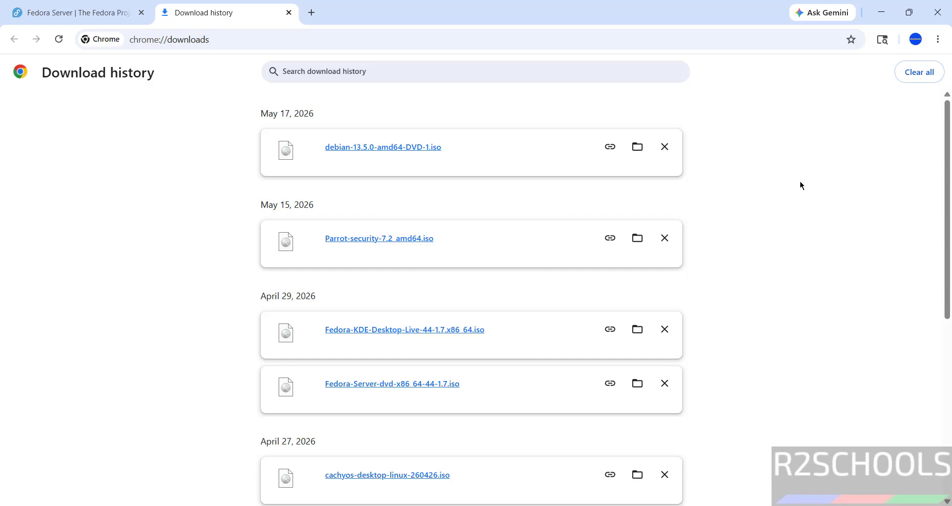
Step: Search Windows for 'virtual' and launch Oracle VirtualBox from Best match
key(super)
text(vit)
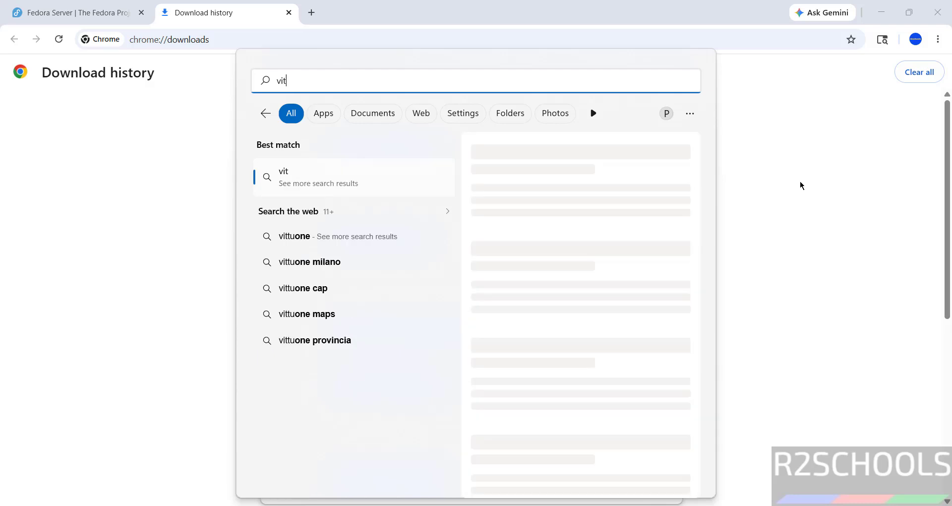
key(BackSpace)
text(rtual)
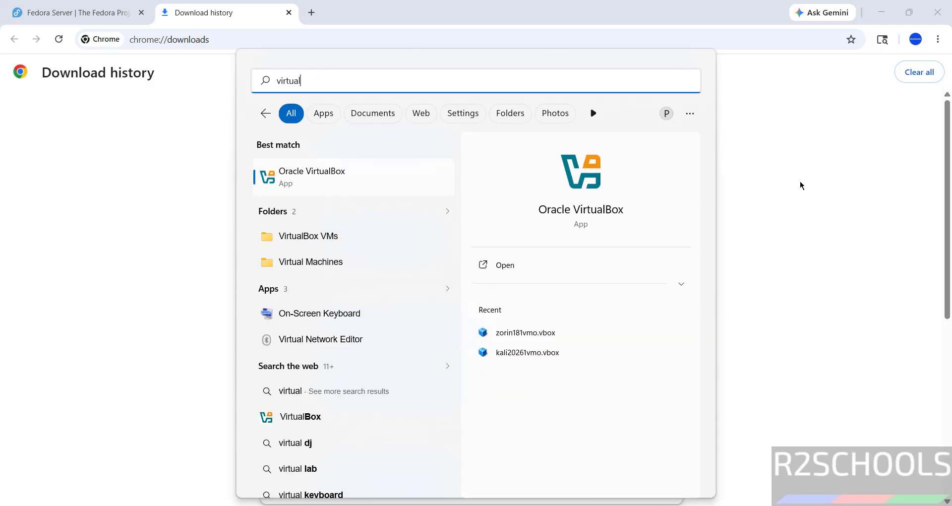
click(340, 179)
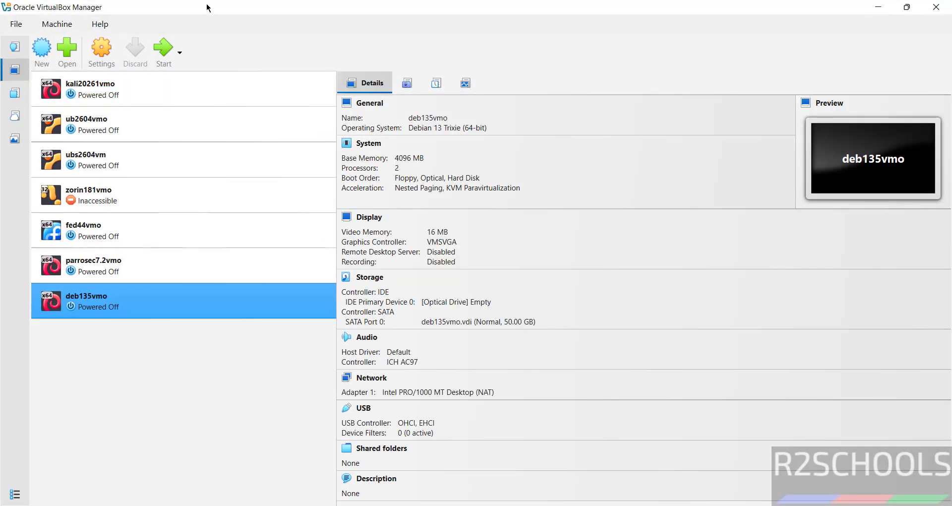
Step: Start a new virtual machine named fed44svmo from the Machine menu
click(58, 24)
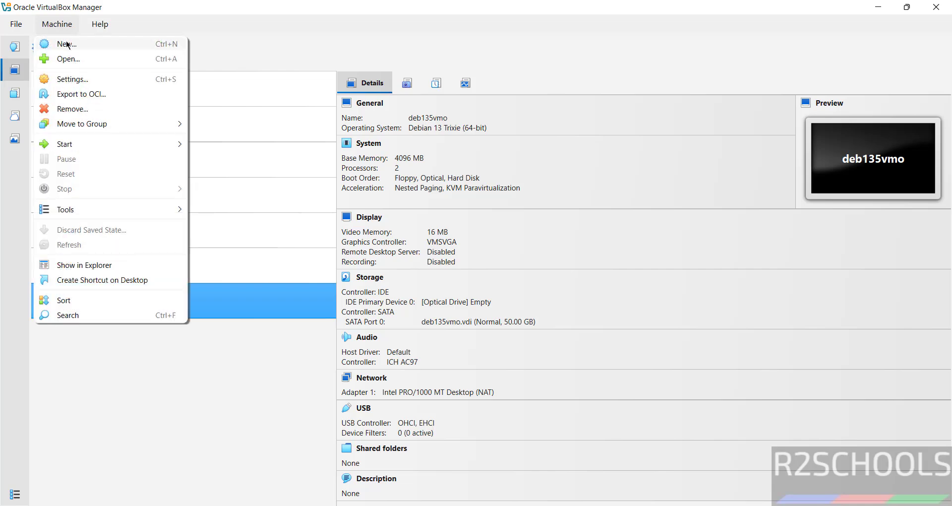
click(67, 45)
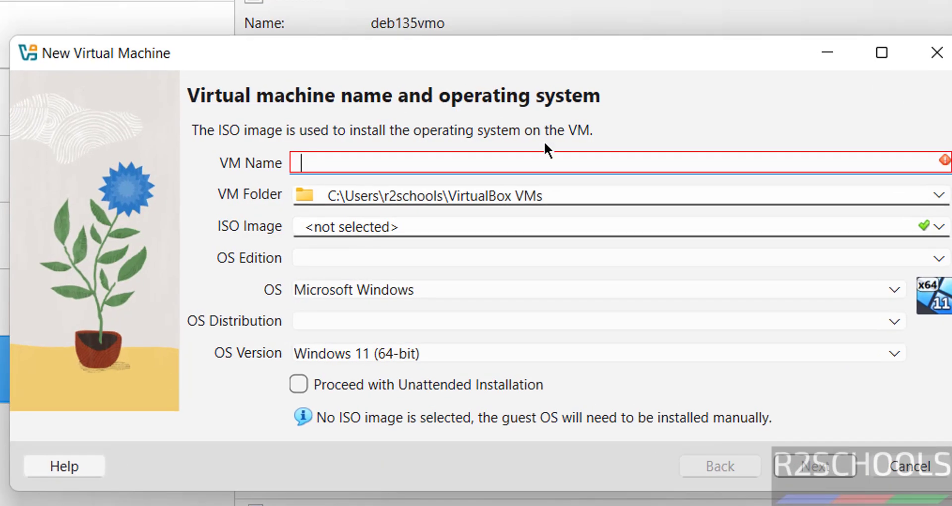
text(fed)
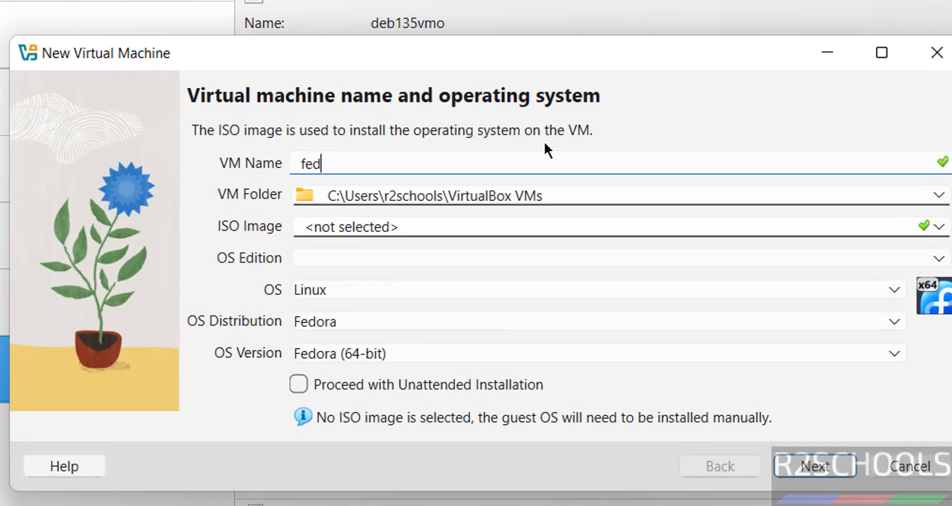
text(44svmo)
key(ctrl+a)
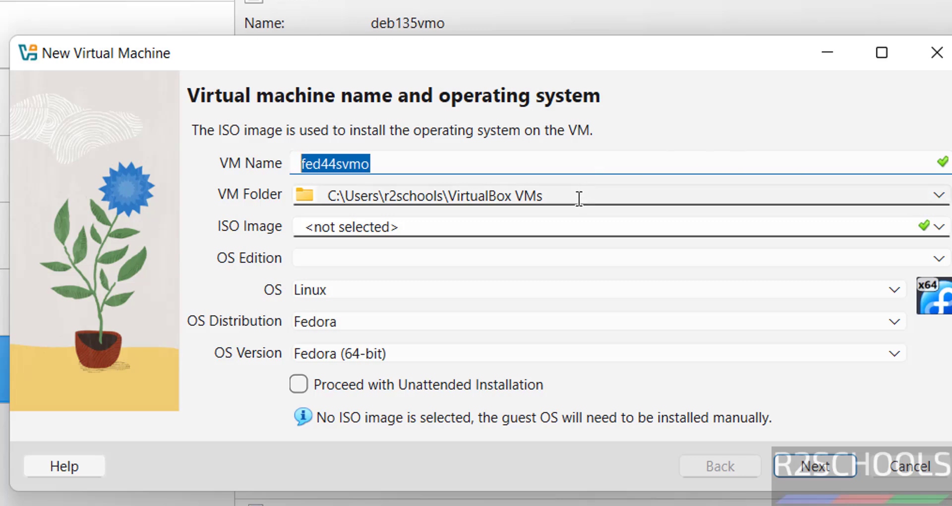
Step: Create folder fed44svmo inside E:\VMS and set it as the VM folder
click(940, 196)
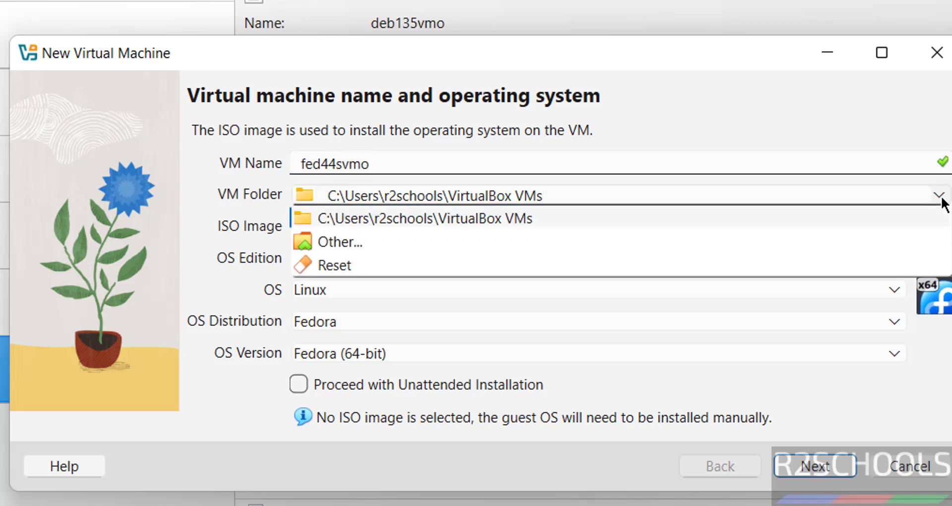
click(557, 240)
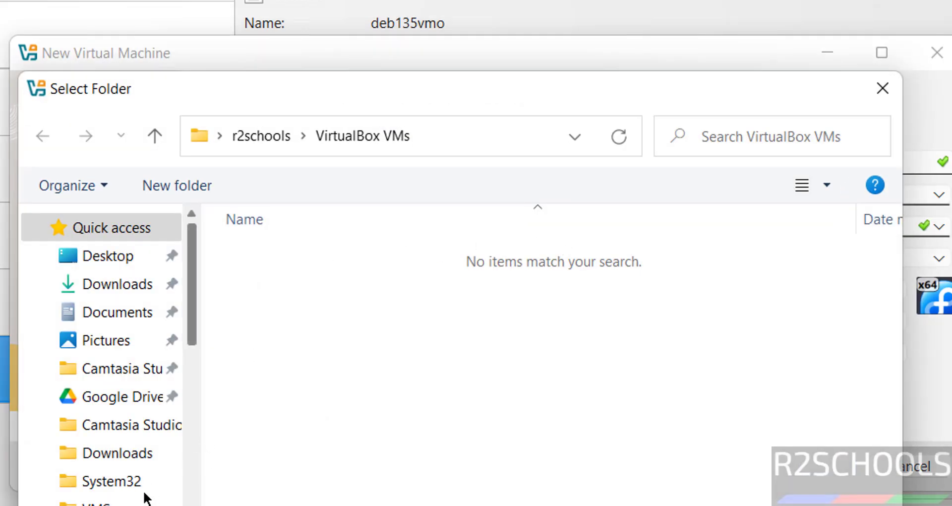
click(193, 438)
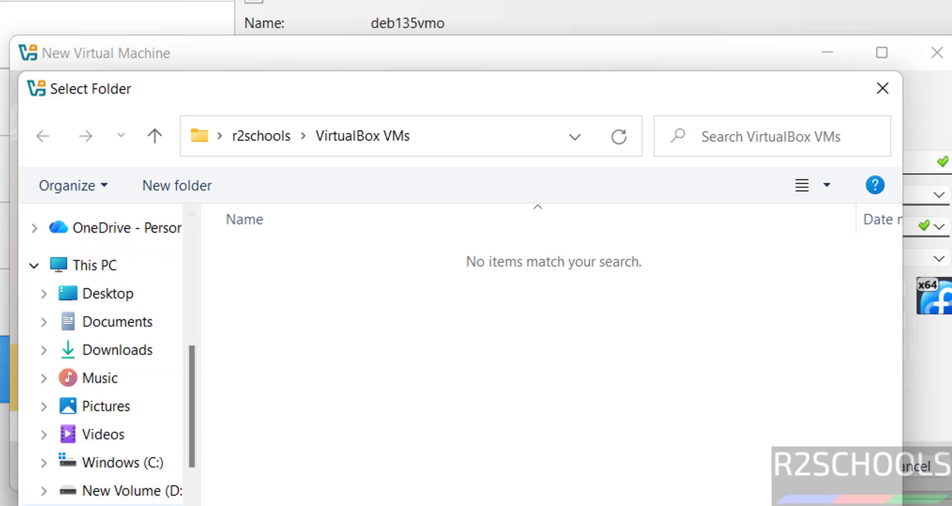
click(143, 505)
double_click(278, 501)
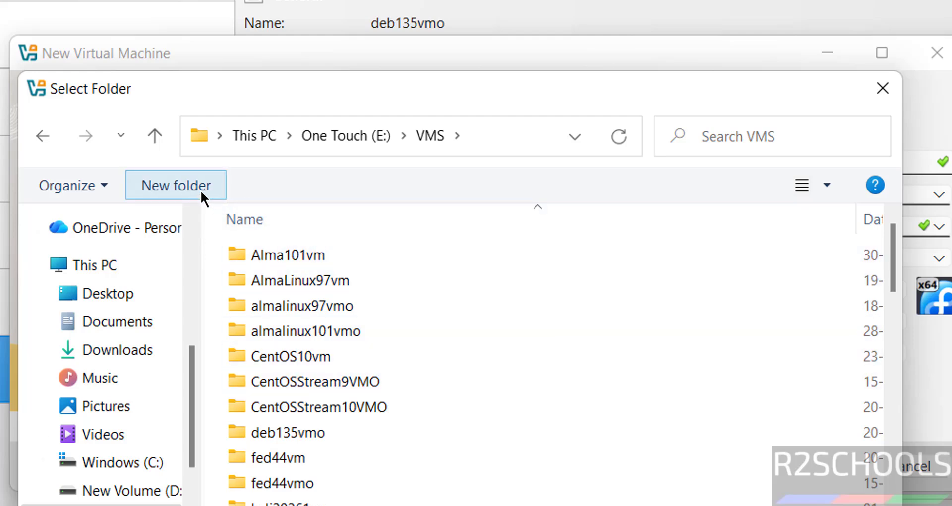
click(202, 192)
text(fed44svmo)
key(Return)
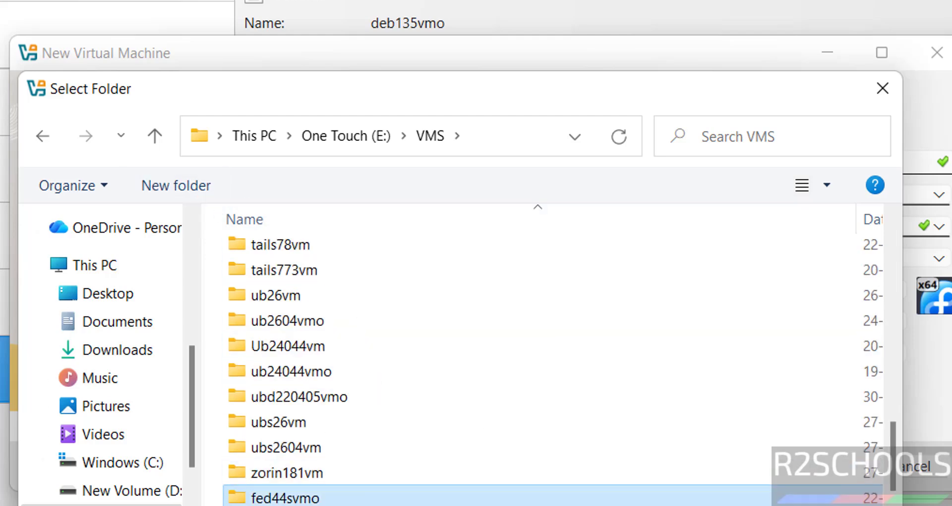
click(719, 505)
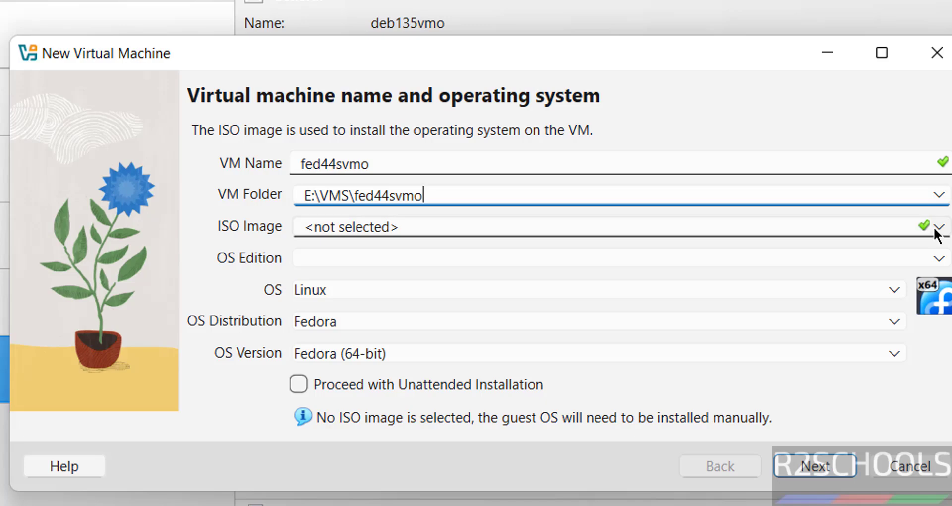
click(937, 229)
Step: Select E:\Downloads\Fedora-Server-dvd-x86_64-44-1.7.iso as the VM's ISO image, detected as Fedora (64-bit)
click(416, 267)
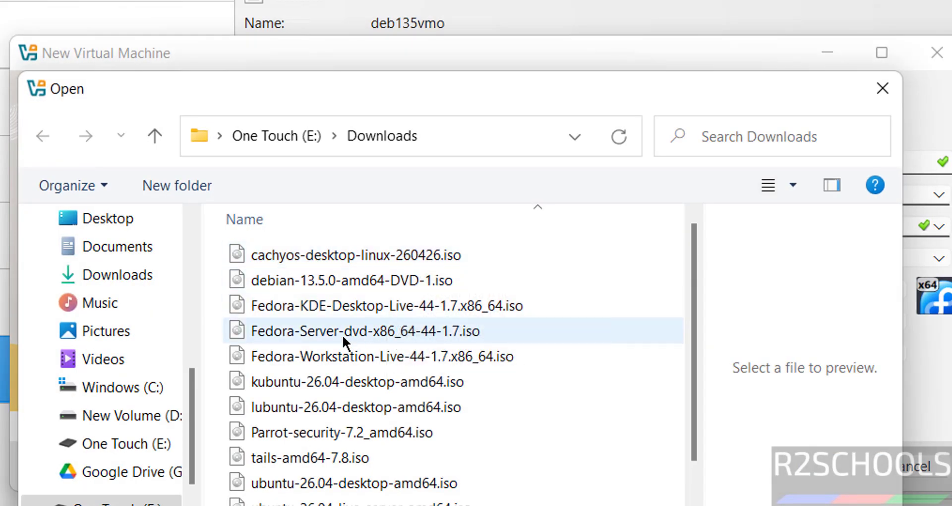
click(344, 336)
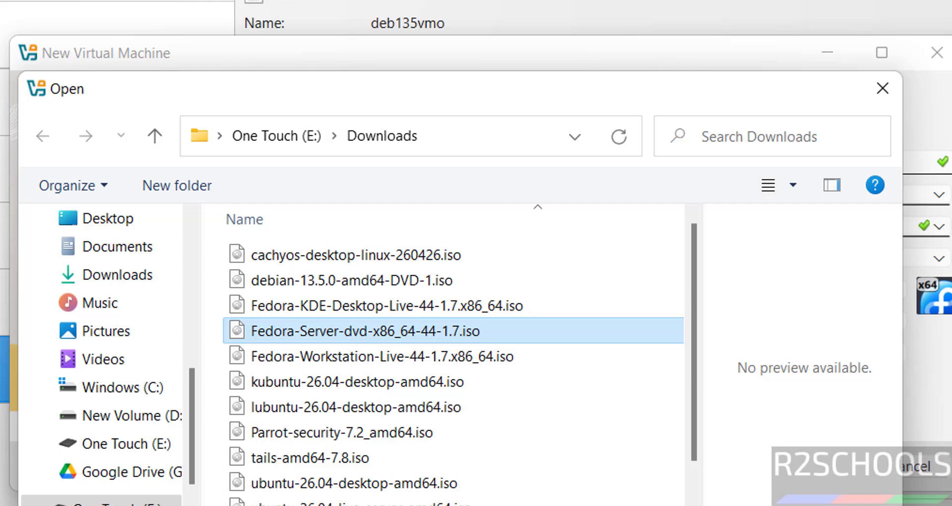
click(833, 466)
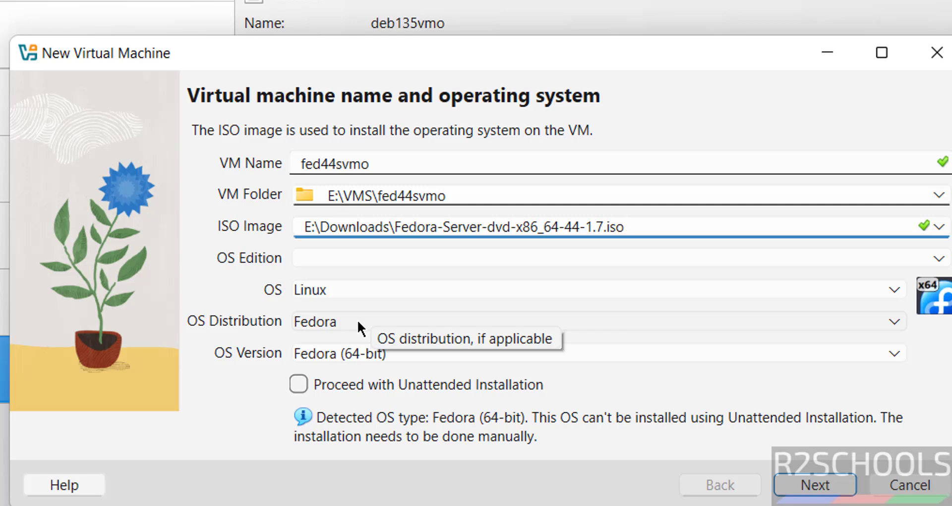
click(811, 352)
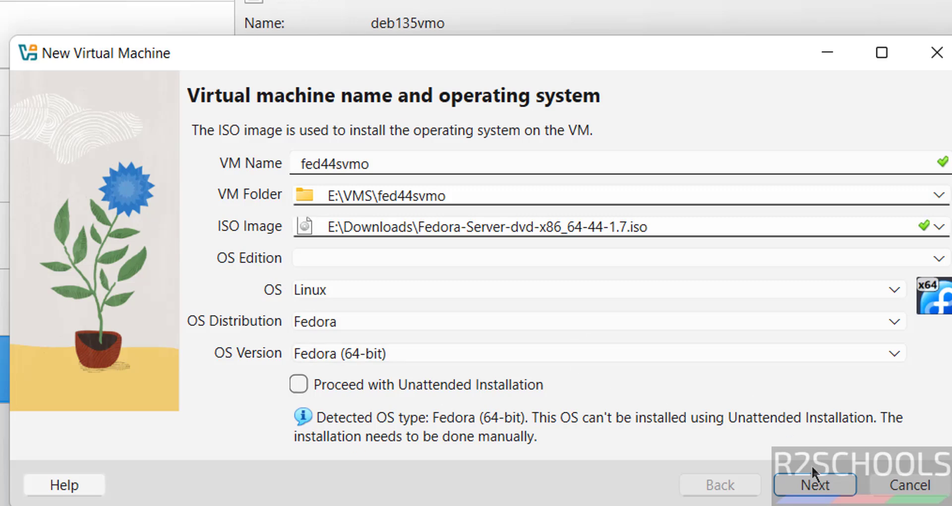
Step: Give the VM 4096 MB base memory and 2 processors
click(804, 491)
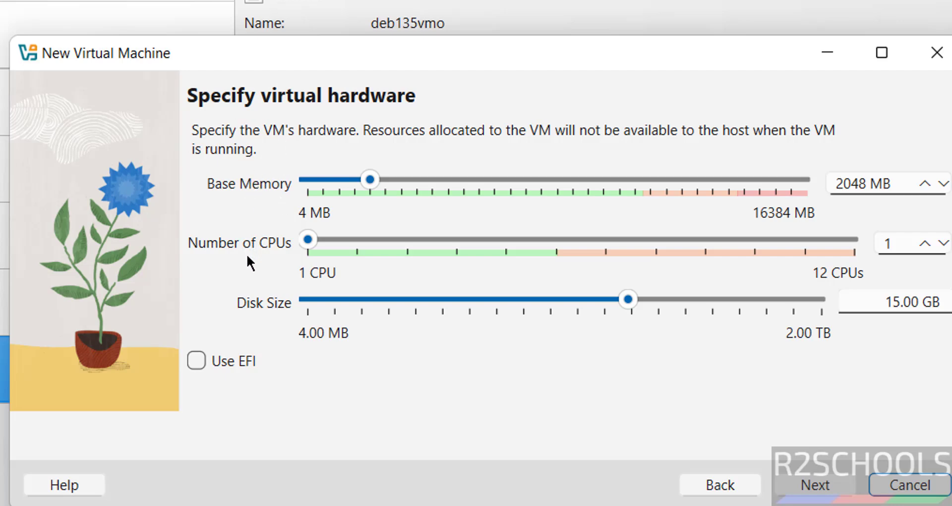
double_click(841, 184)
text(4096)
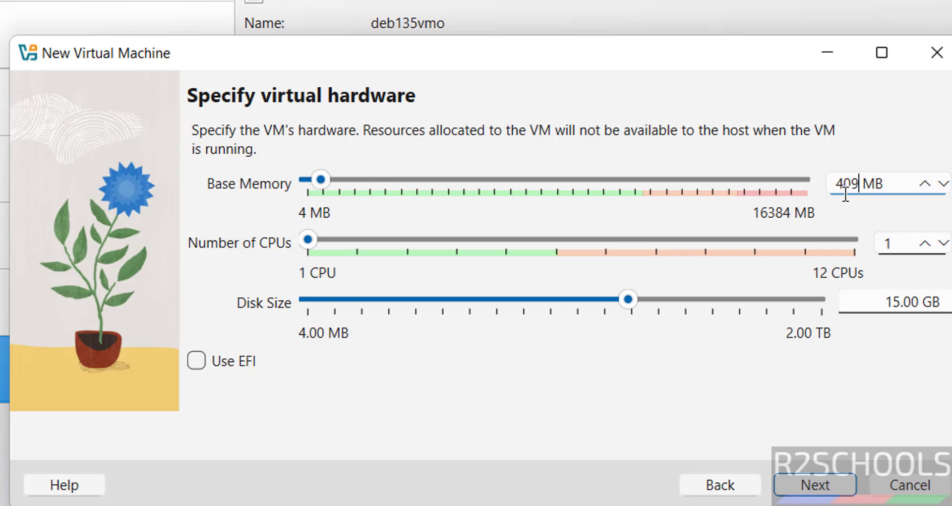
key(Tab)
text(2)
key(Tab)
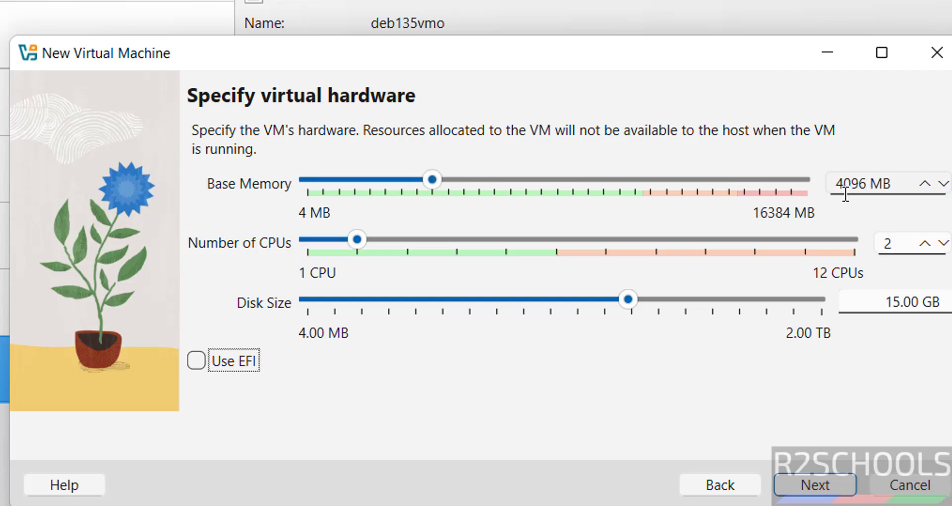
Step: Set a 50 GB virtual disk, review the summary, and finish creating the VM
double_click(890, 303)
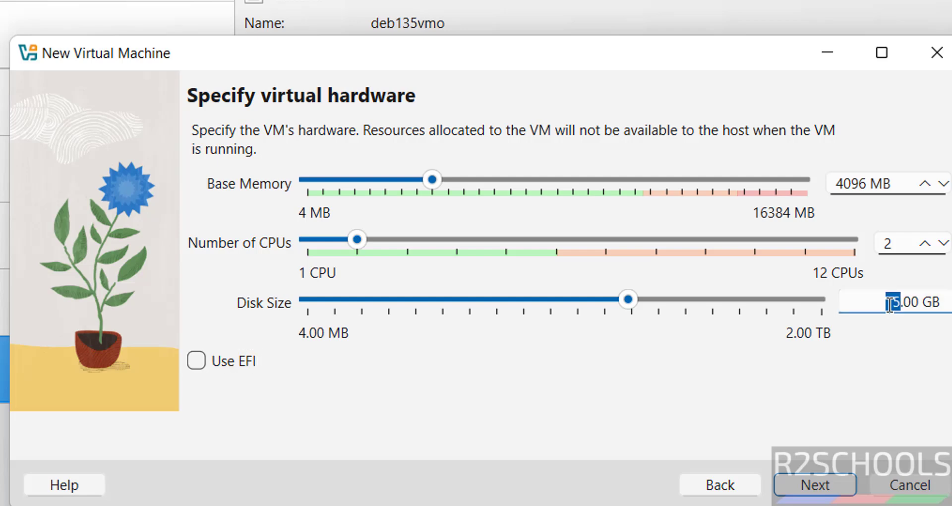
text(50)
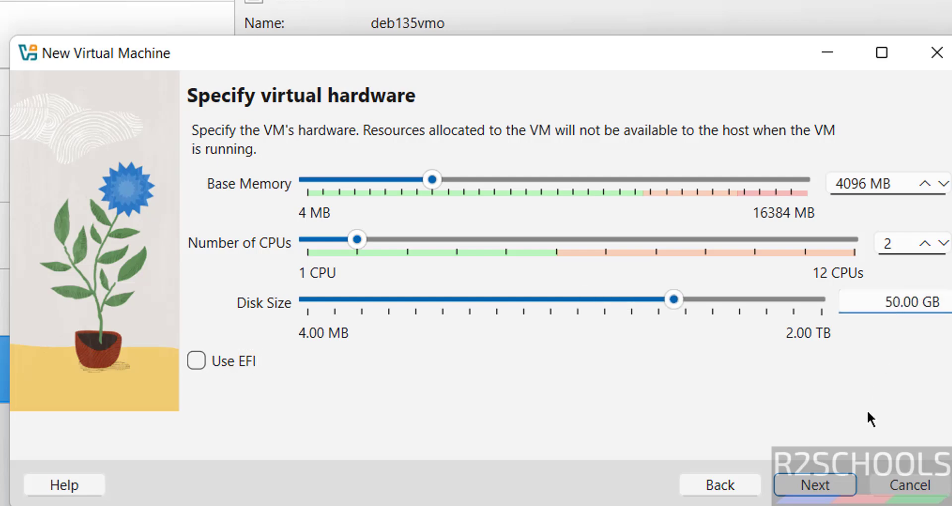
click(813, 475)
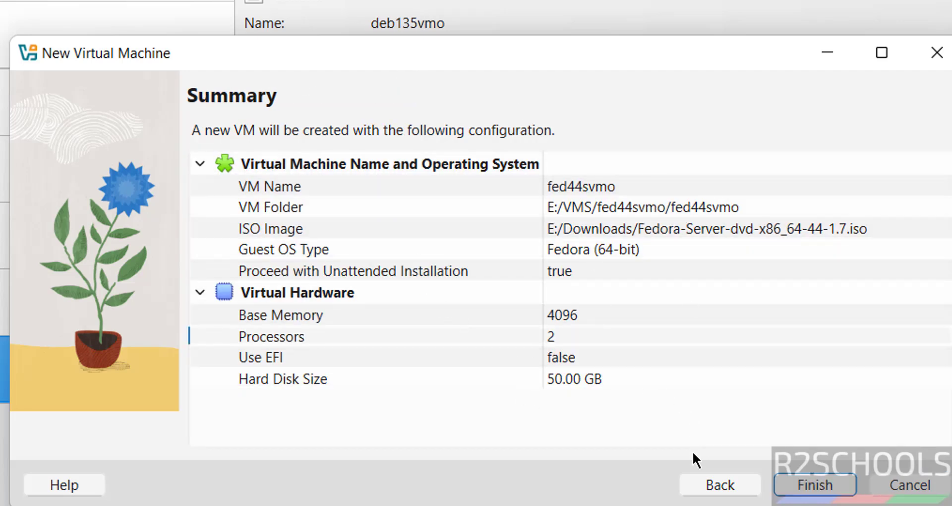
click(705, 487)
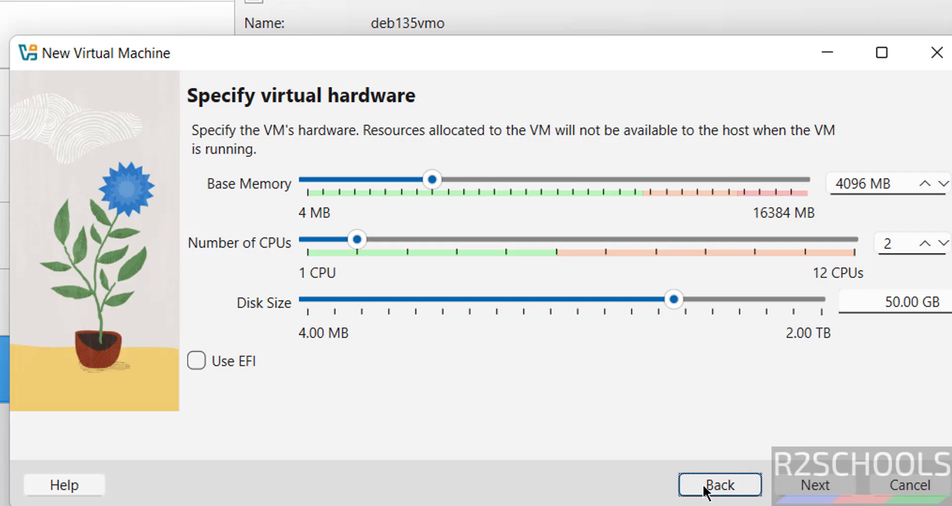
click(790, 483)
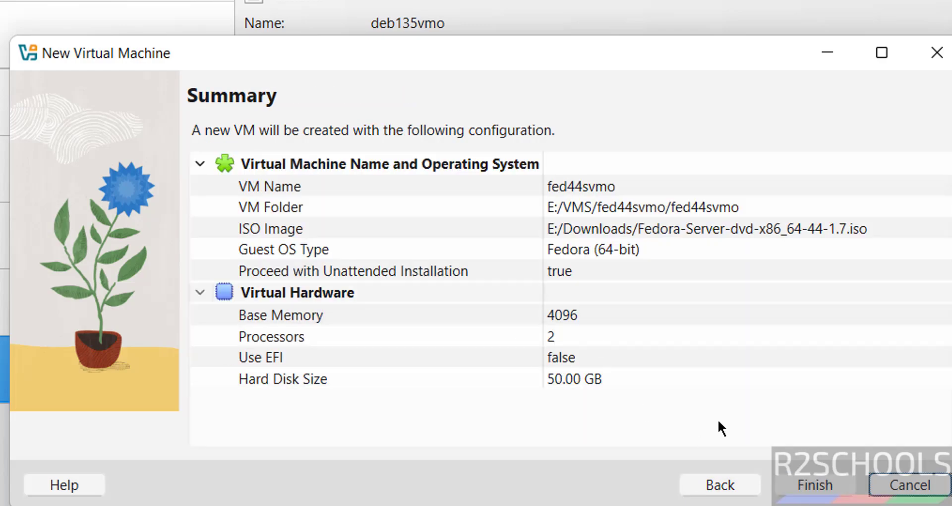
click(791, 484)
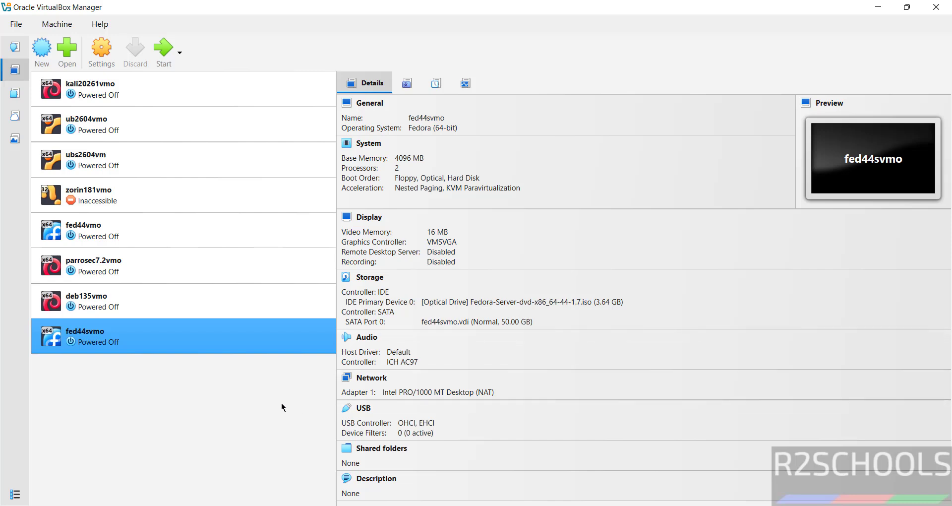
Step: Start the fed44svmo VM and maximize its console window at the GRUB menu
right_click(89, 335)
click(118, 406)
click(54, 24)
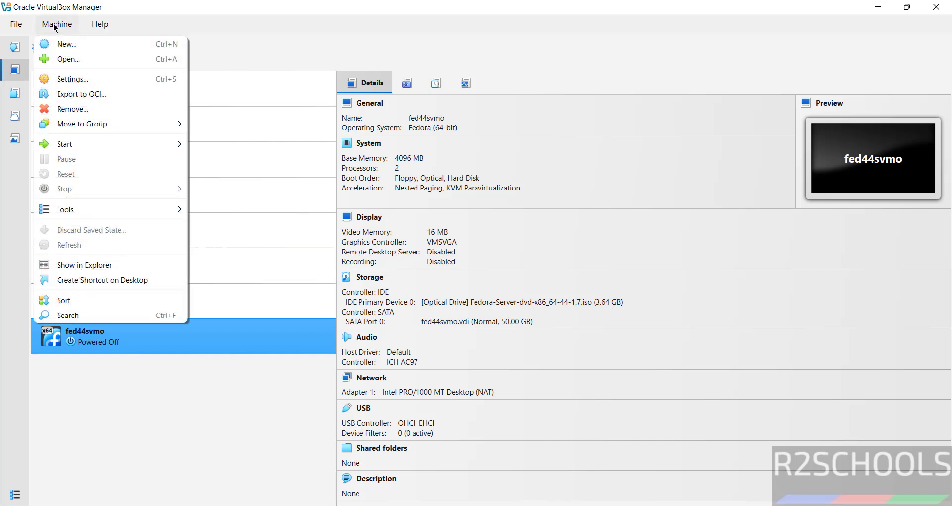
click(369, 21)
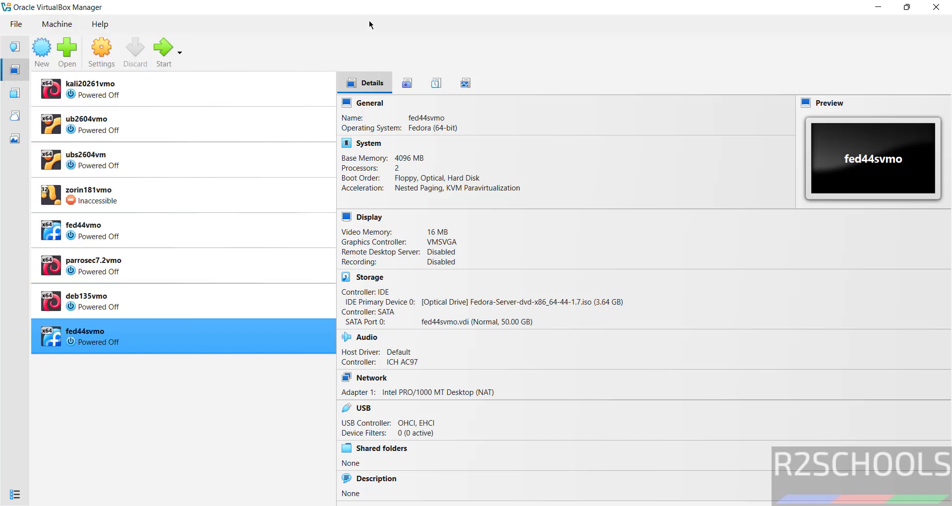
click(160, 65)
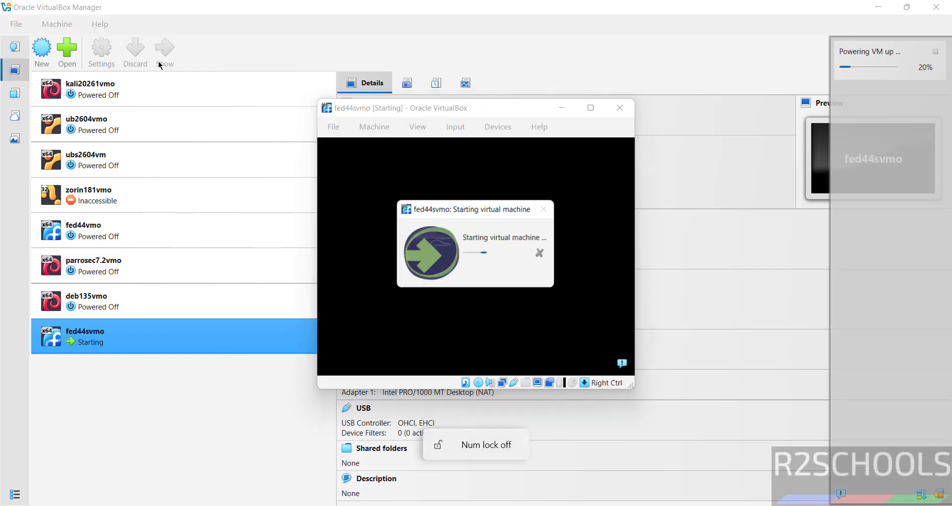
click(590, 108)
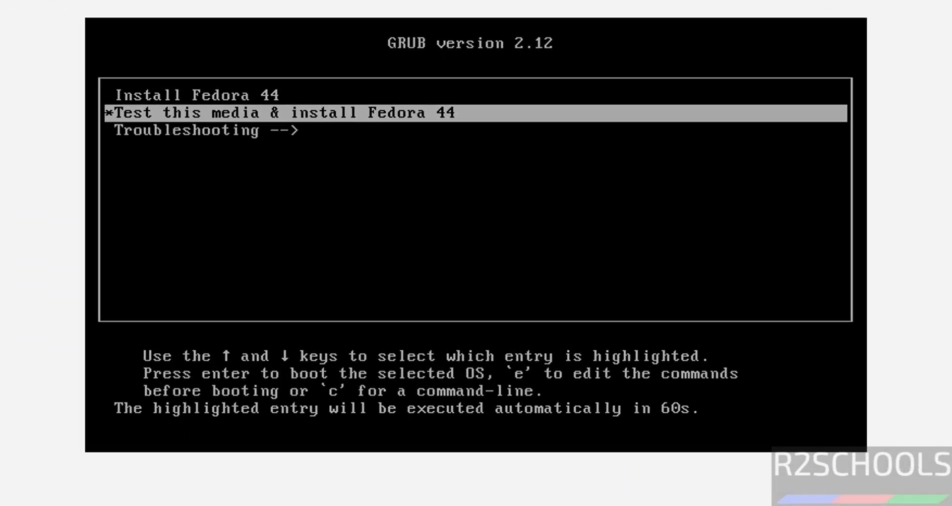
Step: Highlight Install Fedora 44 in the GRUB menu and boot it
key(Up)
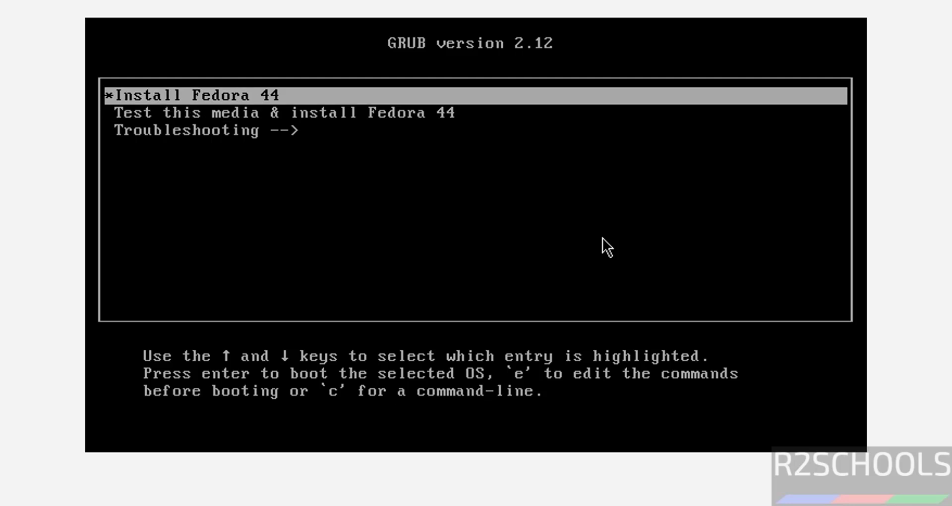
key(Down)
key(Up)
key(Return)
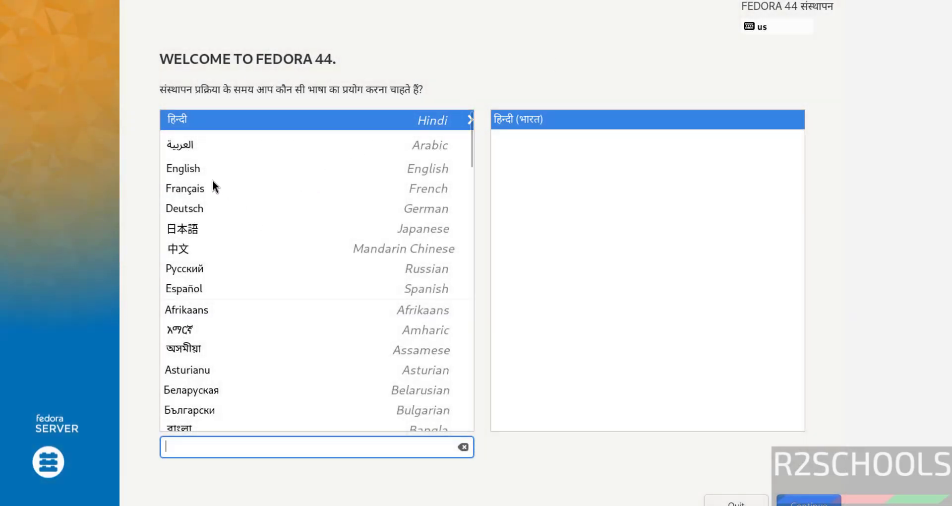
Step: Pick English, continue to the summary, and accept automatic partitioning in Installation Destination
click(207, 170)
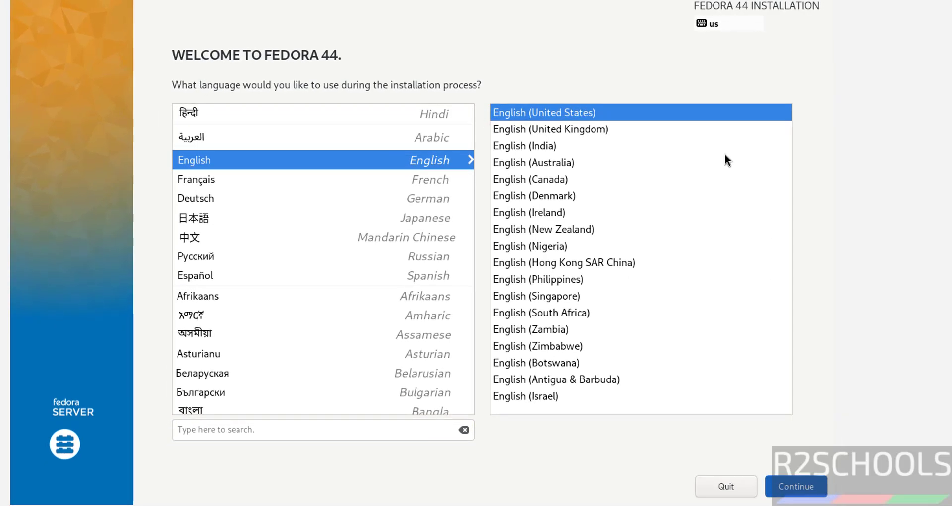
key(Return)
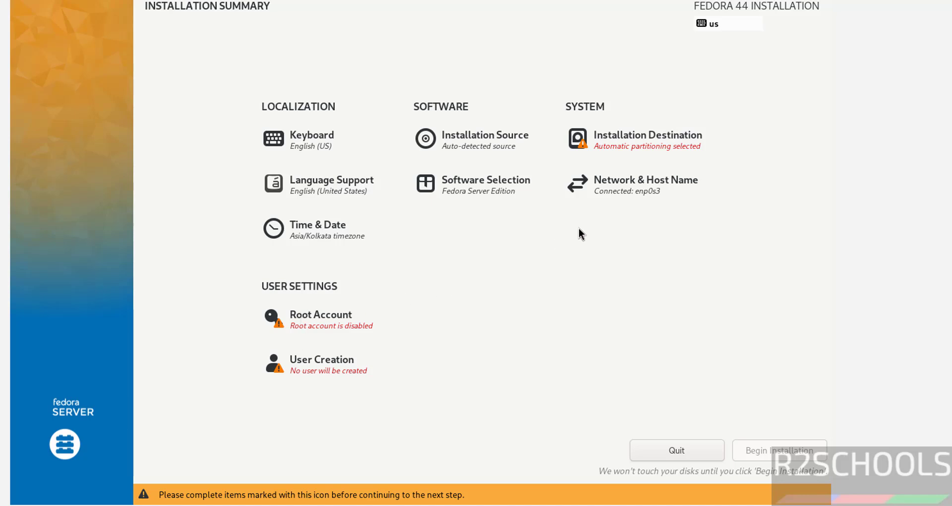
click(644, 132)
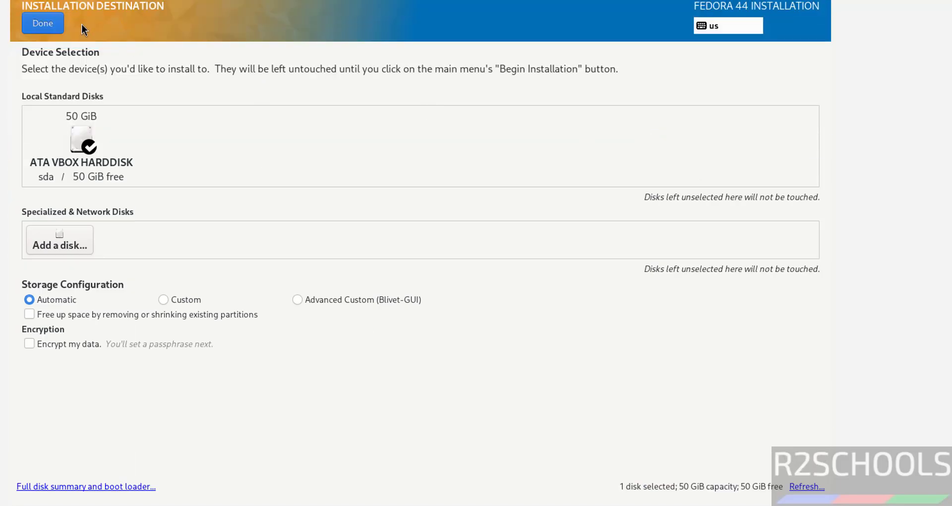
click(47, 26)
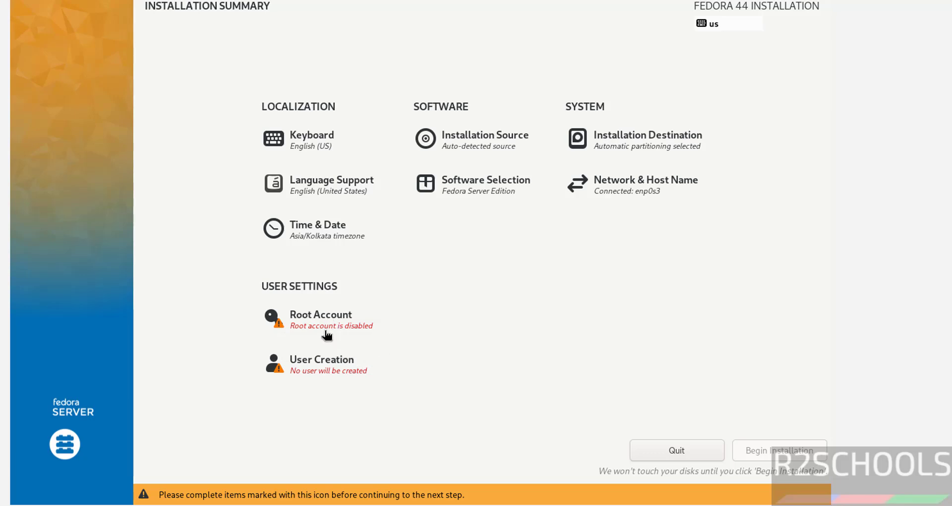
Step: Enable the root account with a root password and accept the weak-password warning
click(326, 332)
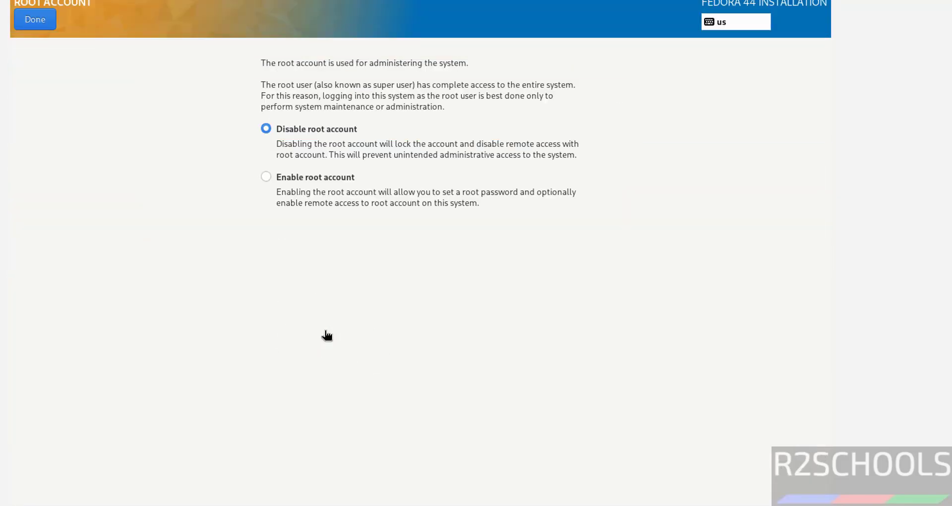
click(273, 180)
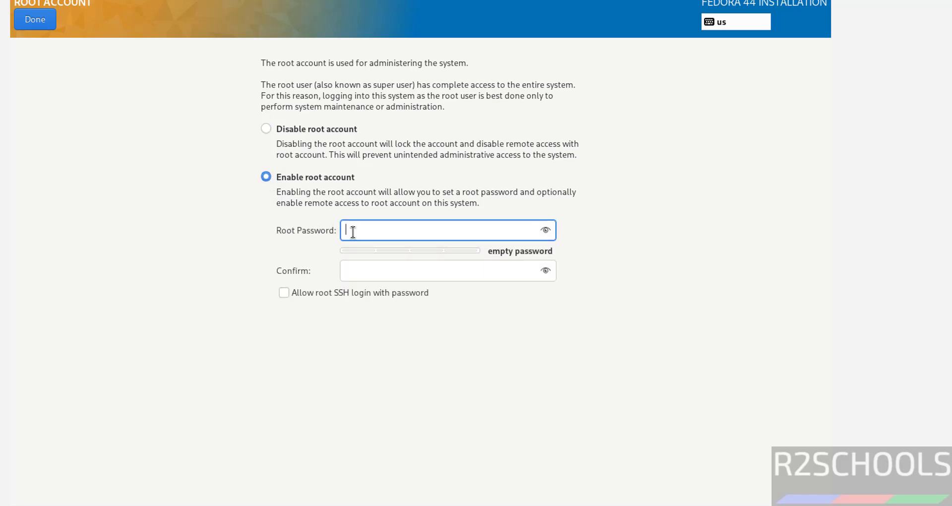
text(r2schools)
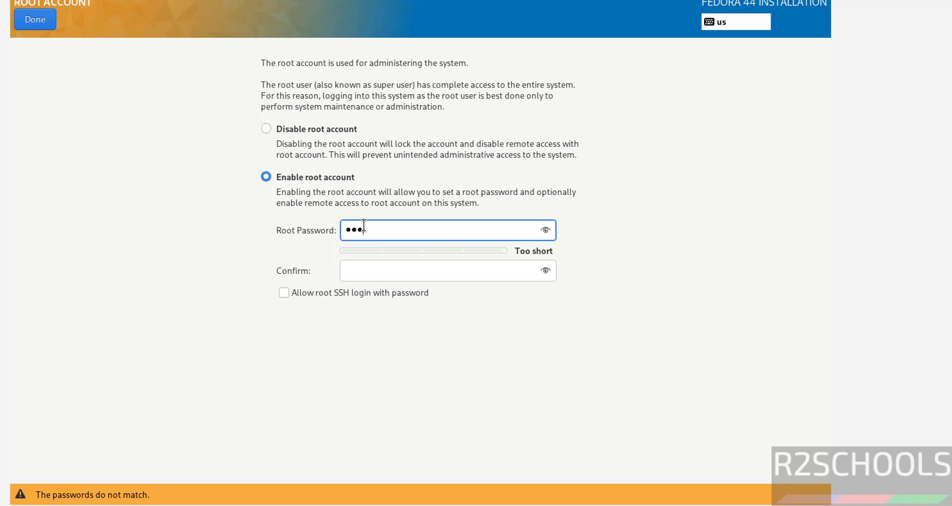
key(Tab)
text(r2schools)
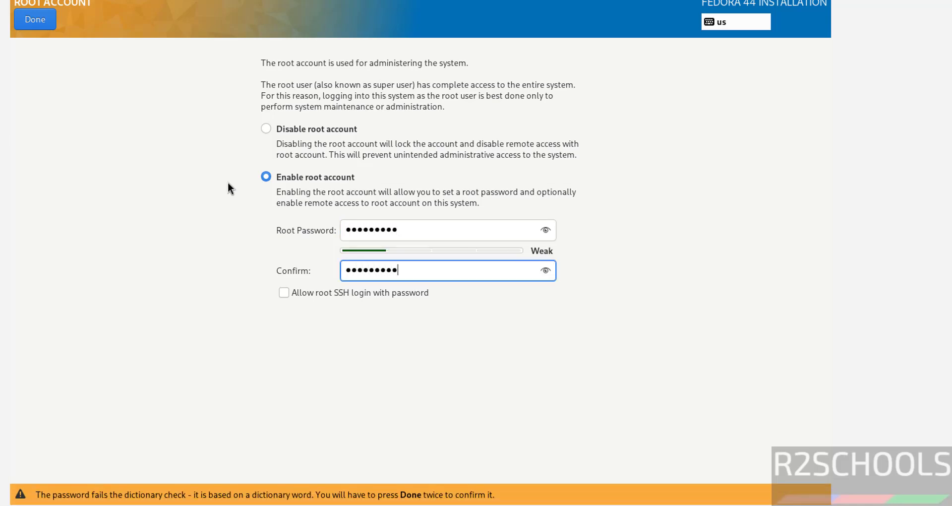
click(46, 22)
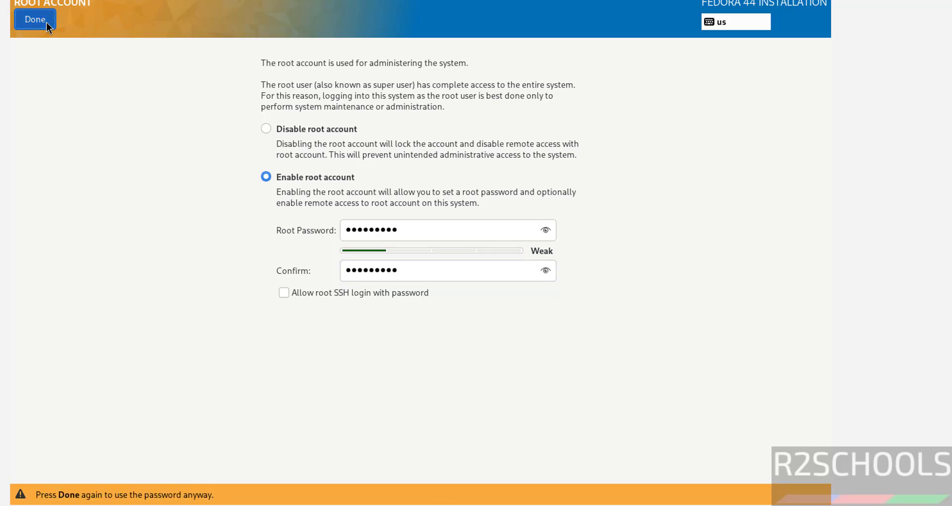
click(46, 22)
Step: Create an administrator user with password required, confirm its password, and accept the weak-password warning
click(341, 381)
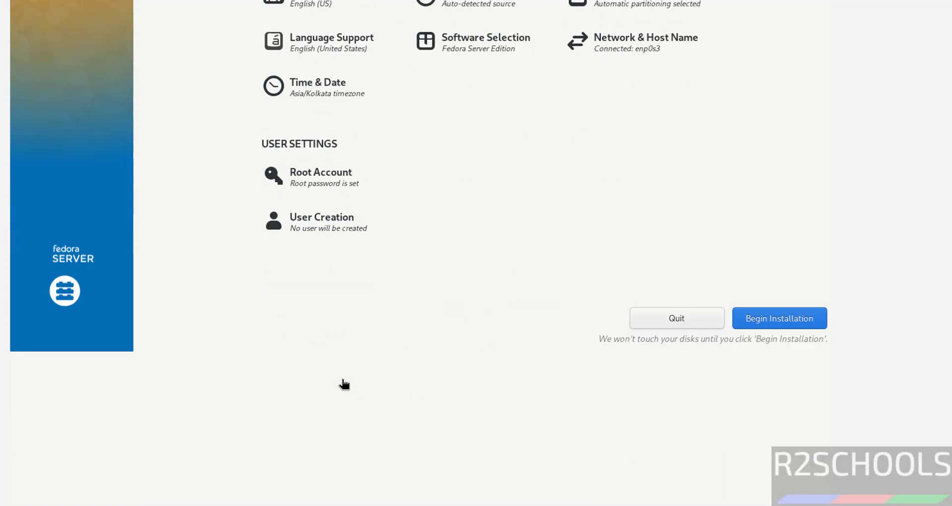
text(r2schools)
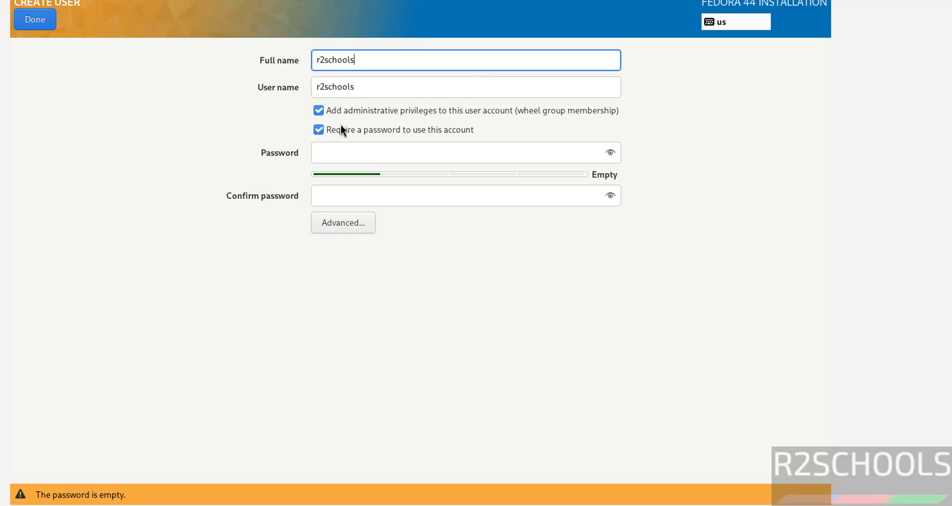
click(323, 129)
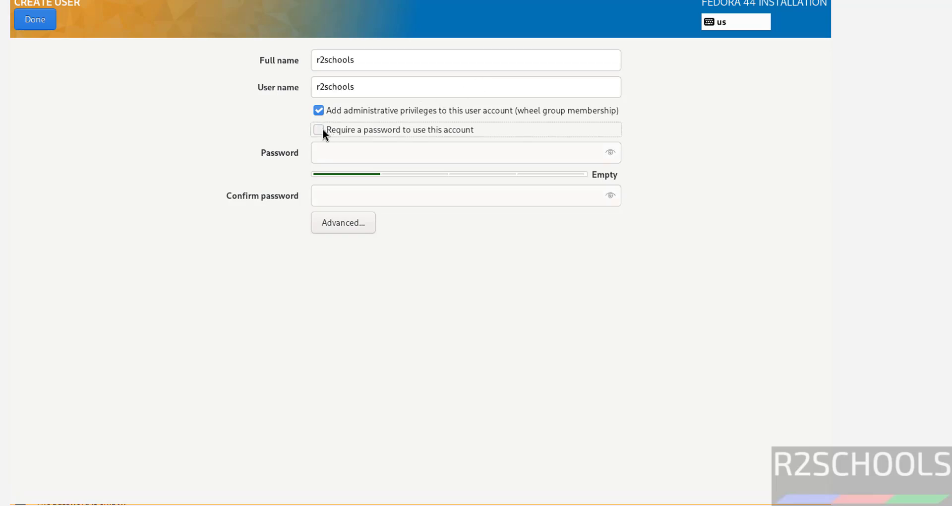
click(323, 129)
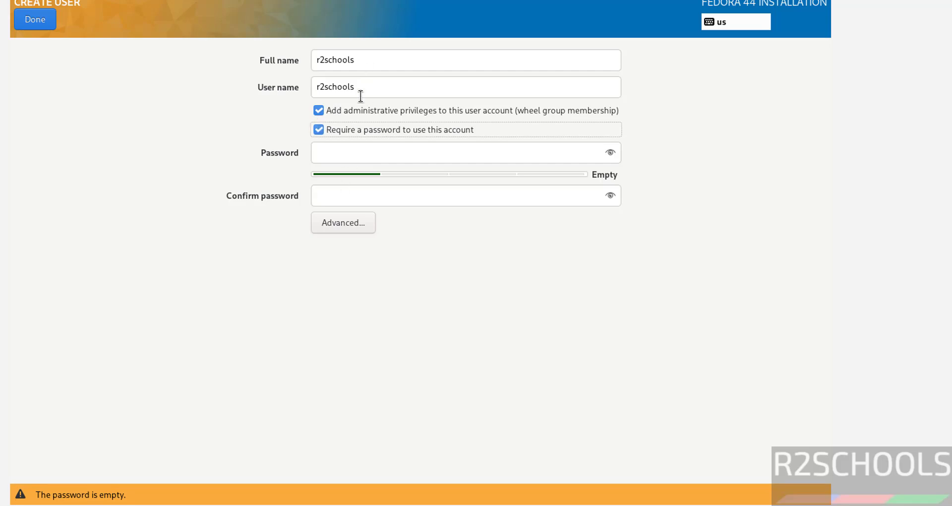
click(365, 159)
text(r2s)
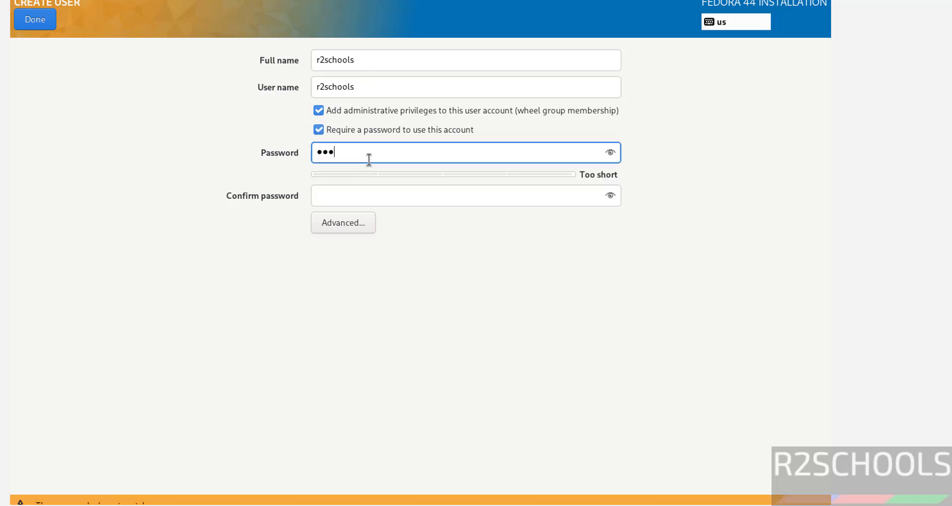
text(chools)
key(Tab)
text(r2s)
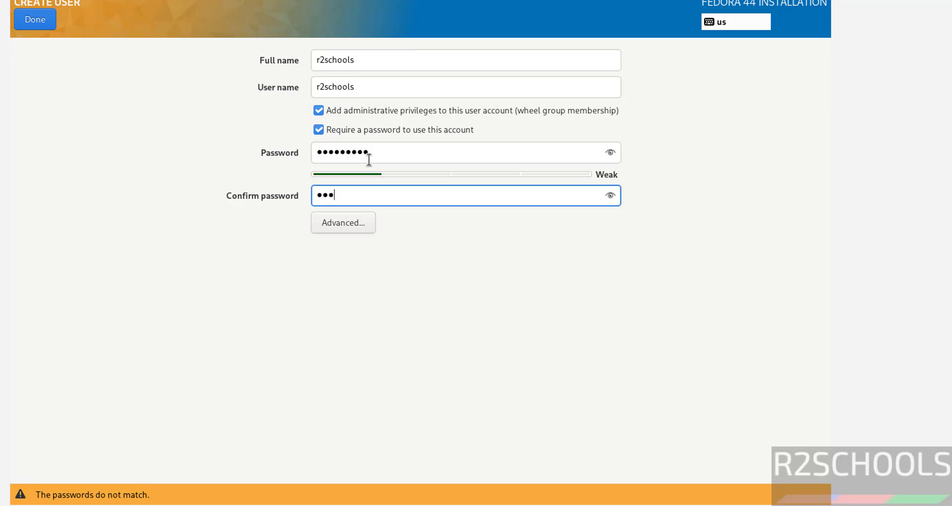
text(chools)
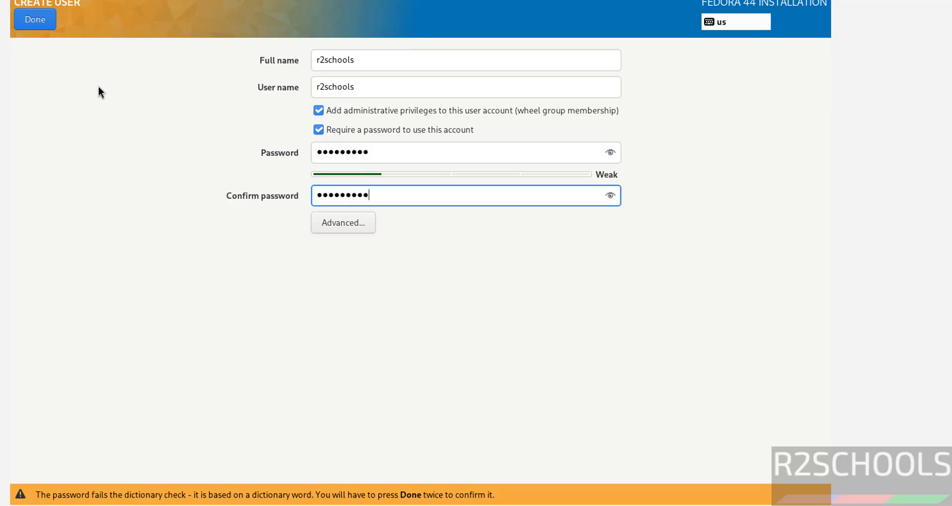
click(42, 25)
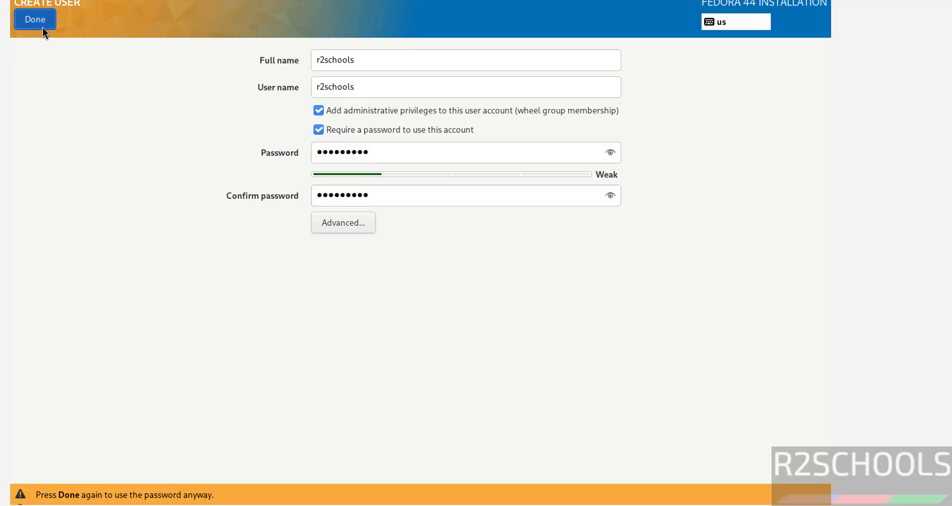
click(43, 28)
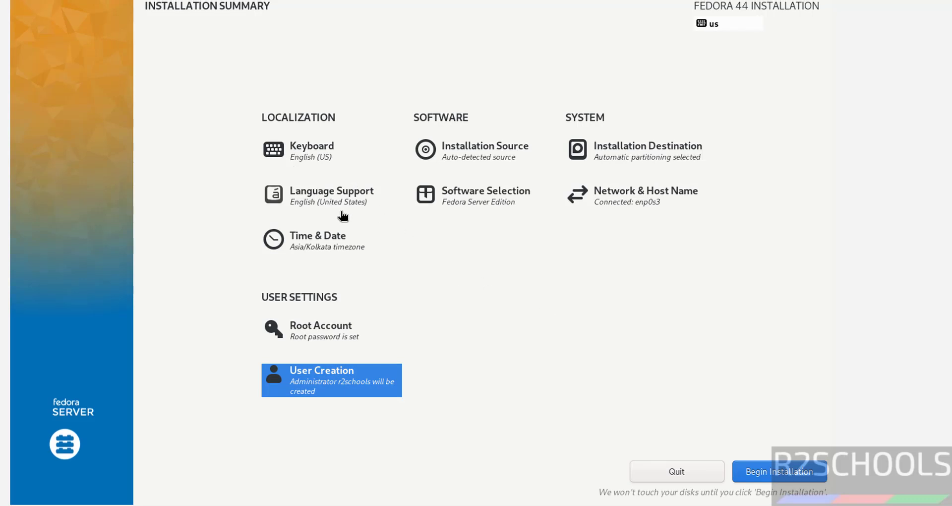
click(349, 253)
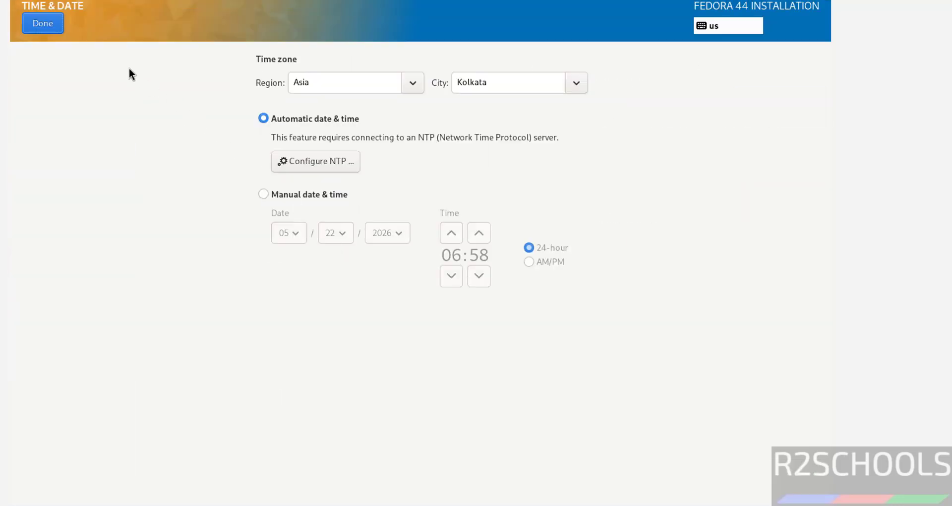
click(406, 85)
click(406, 85)
click(53, 25)
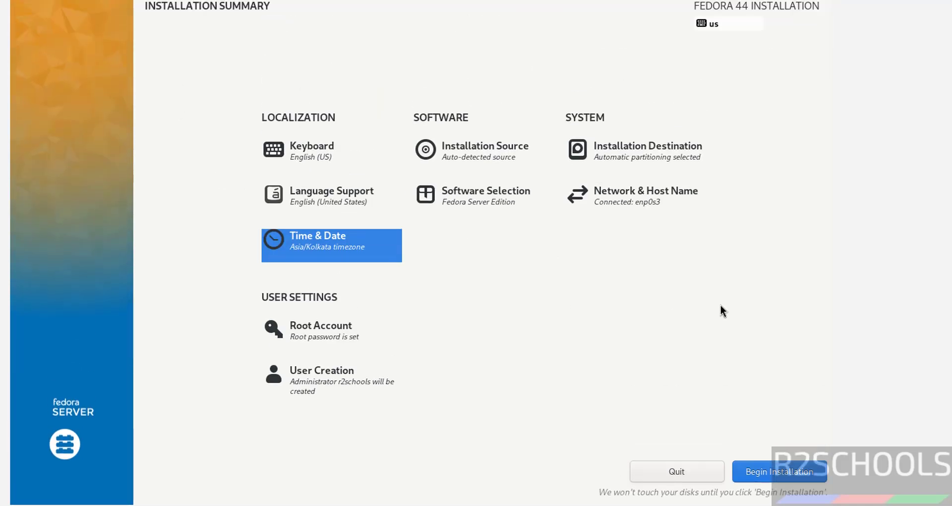
click(476, 192)
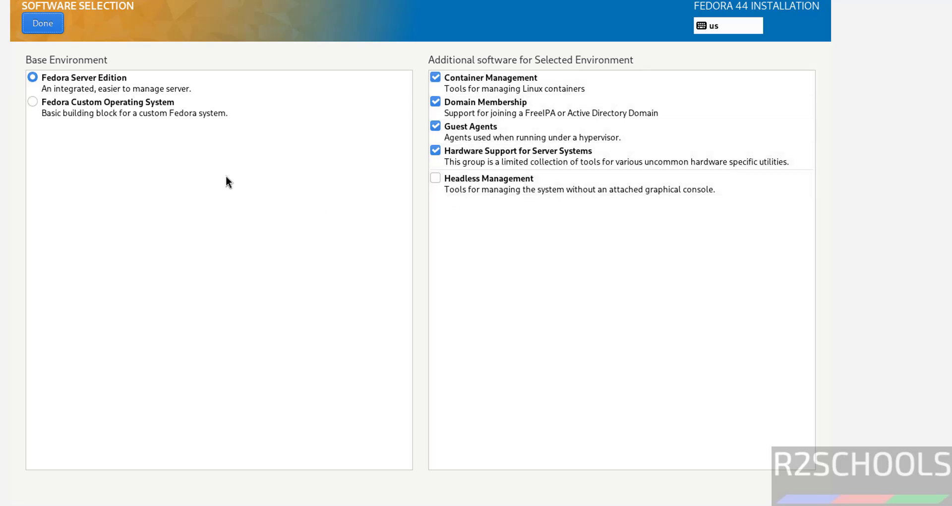
click(34, 104)
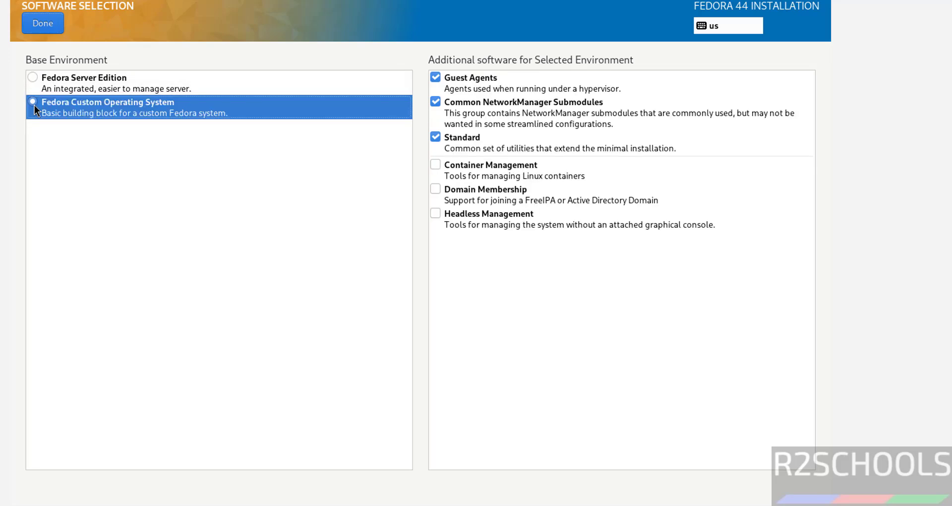
click(99, 76)
click(49, 23)
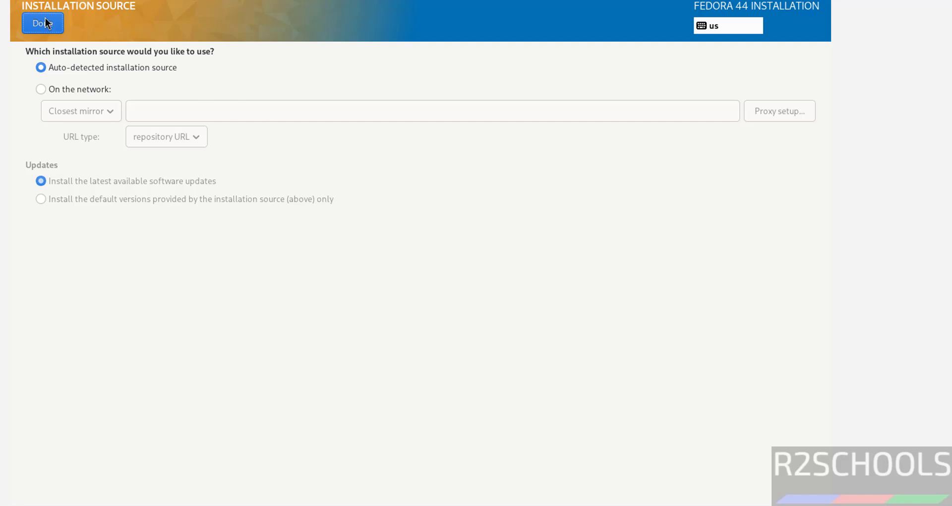
click(43, 22)
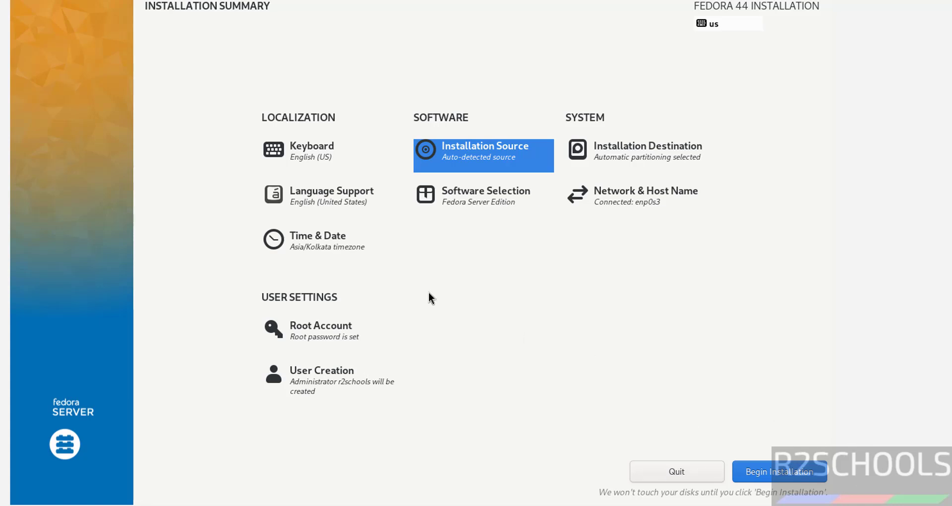
Step: Begin the Fedora Server 44 installation from the Installation Summary
click(756, 464)
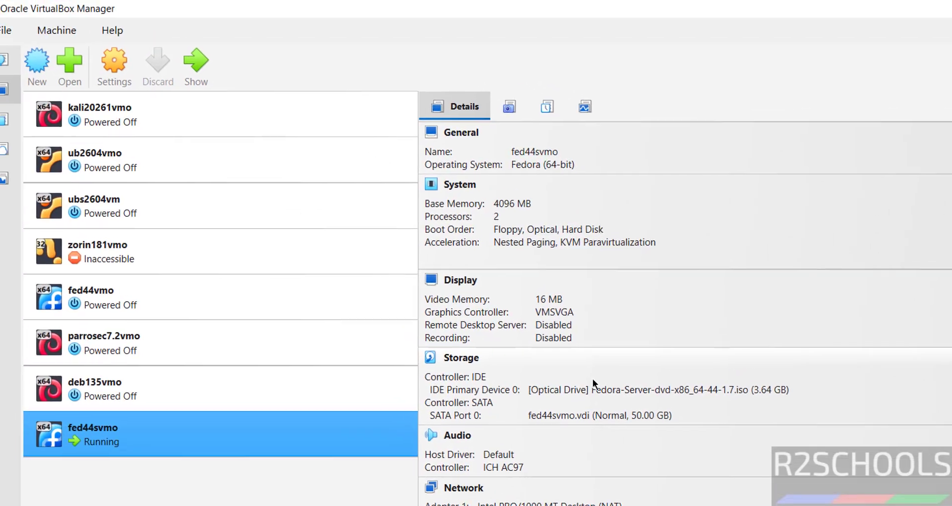
Step: Eject the installer ISO from fed44svmo's optical drive, reset the VM, and show its screen
click(588, 390)
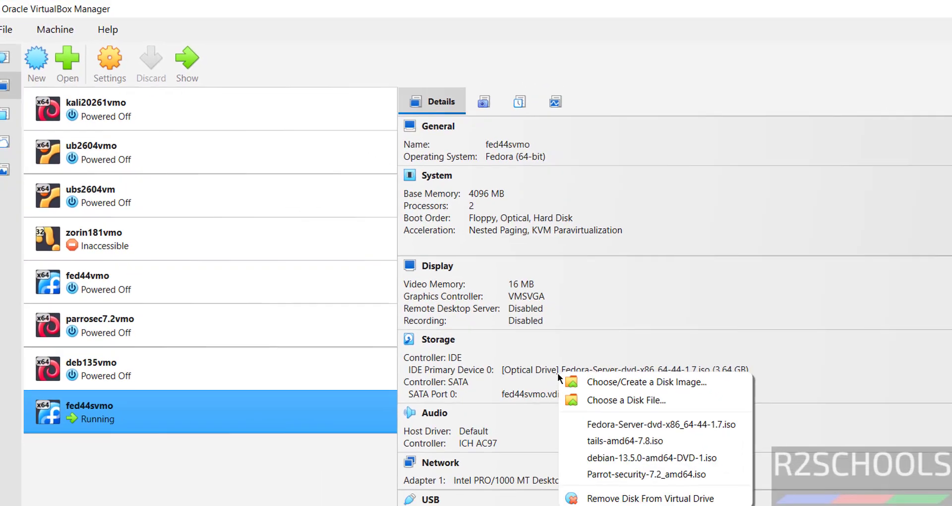
click(578, 485)
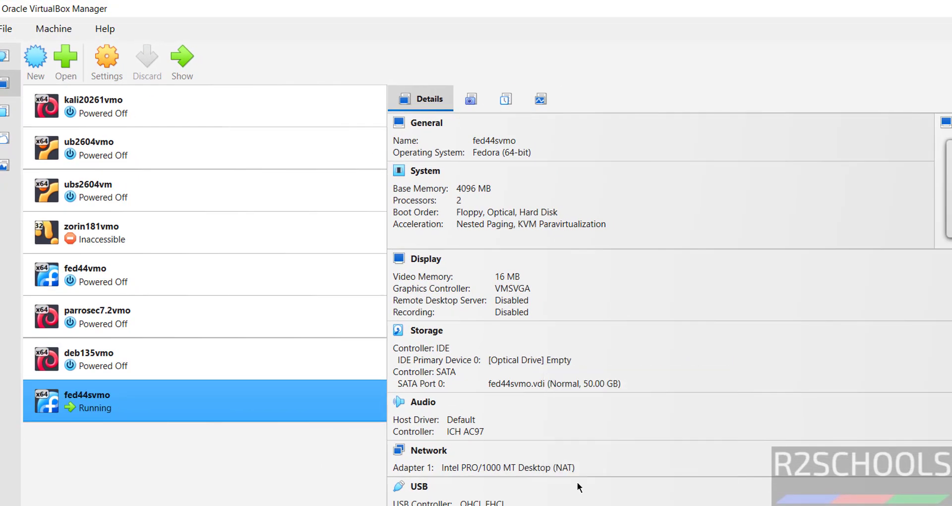
right_click(186, 403)
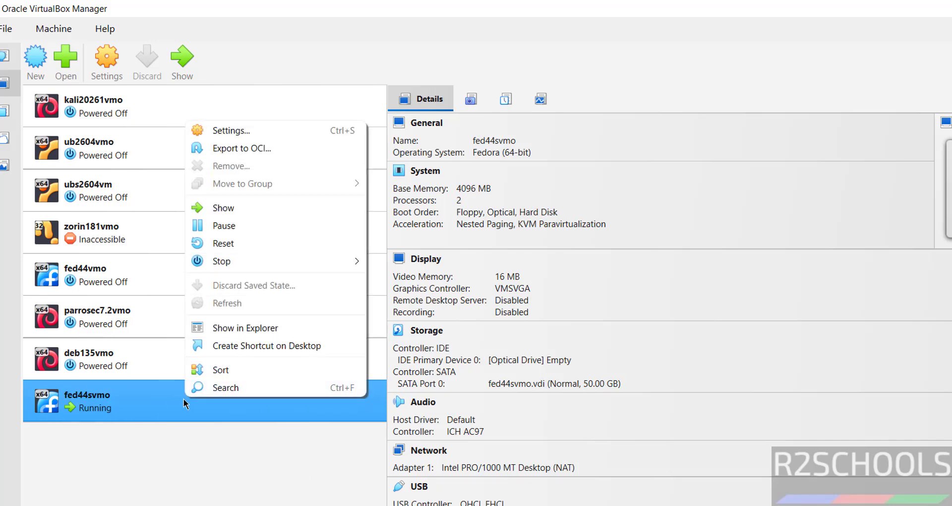
click(262, 243)
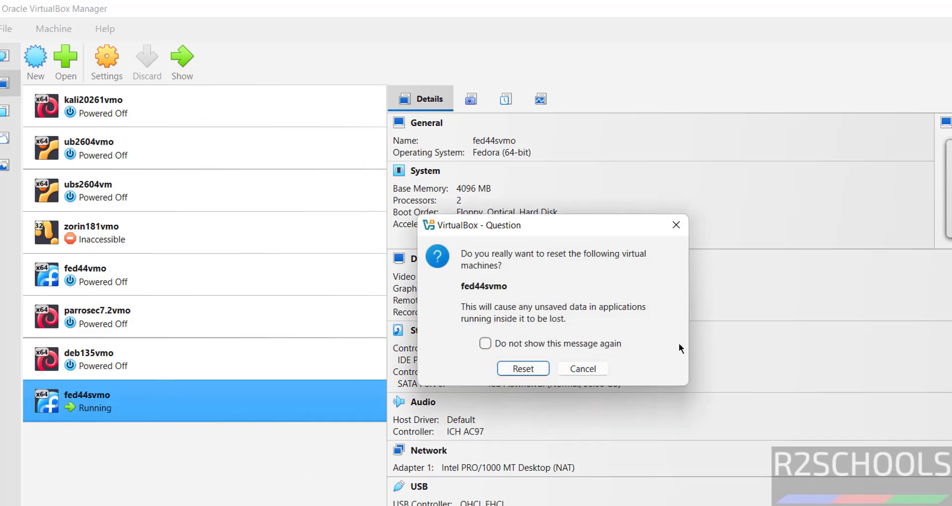
click(539, 374)
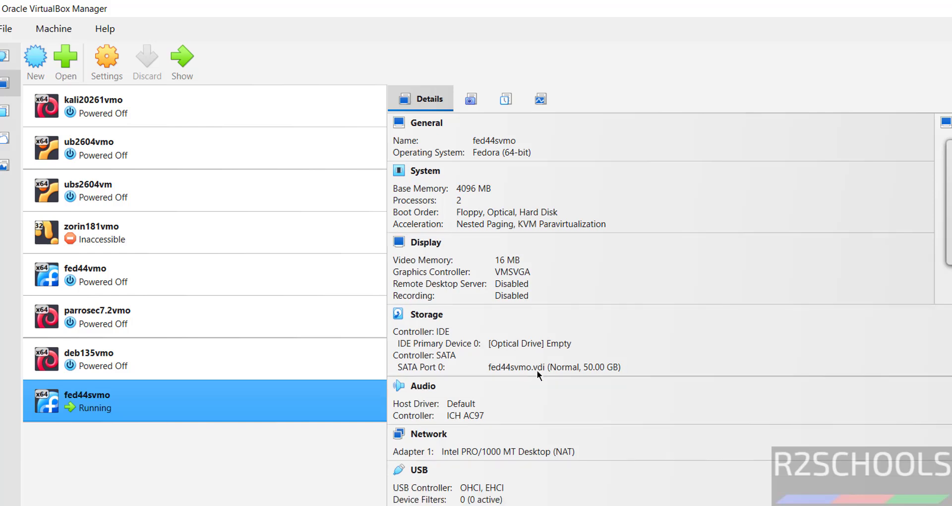
click(746, 505)
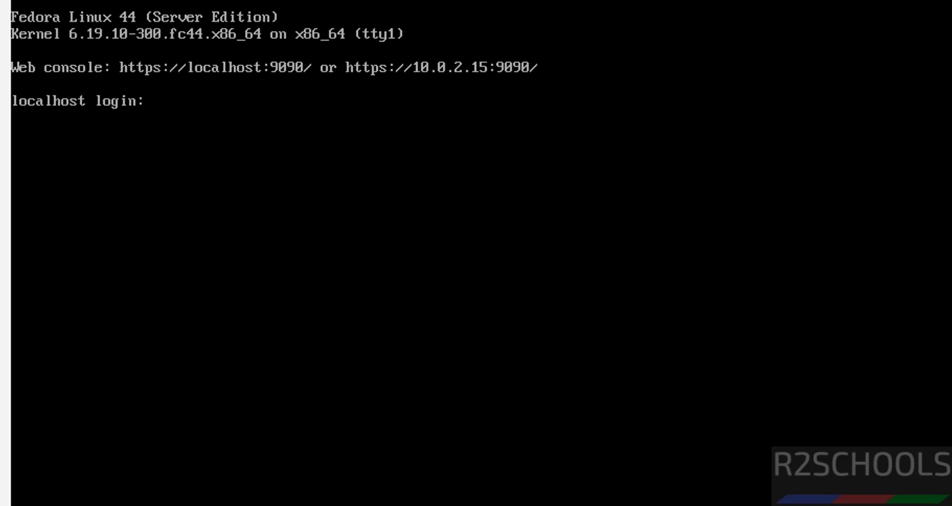
Step: Log in at the localhost console prompt with the administrator's user name and password
text(r2schho)
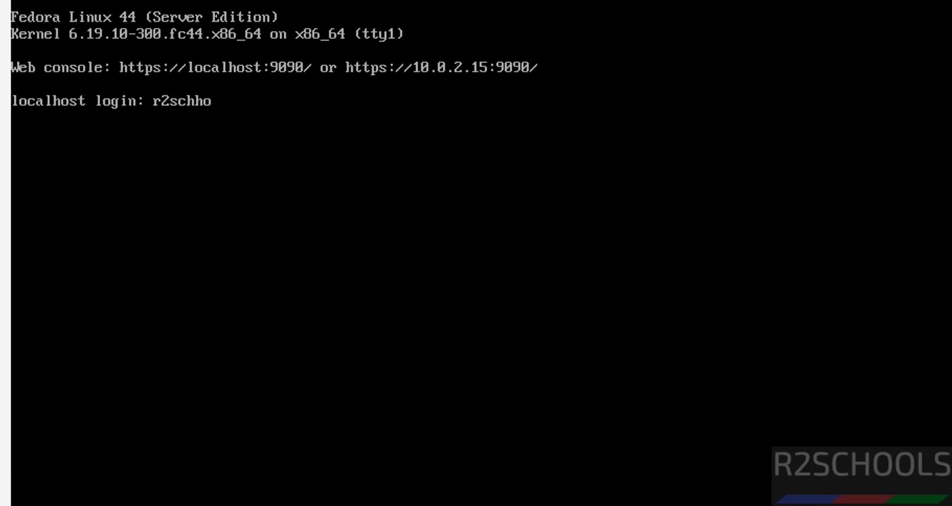
key(BackSpace)
key(BackSpace)
text(ools)
key(Return)
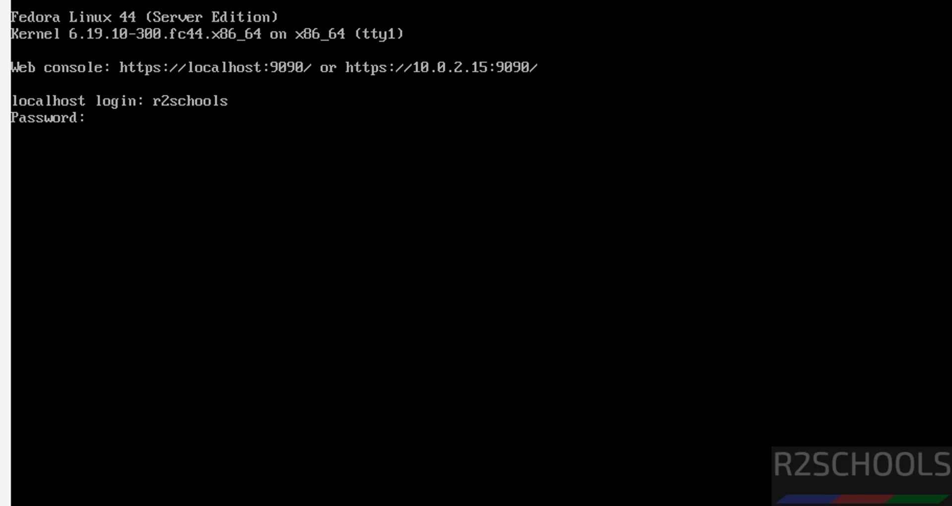
key(Return)
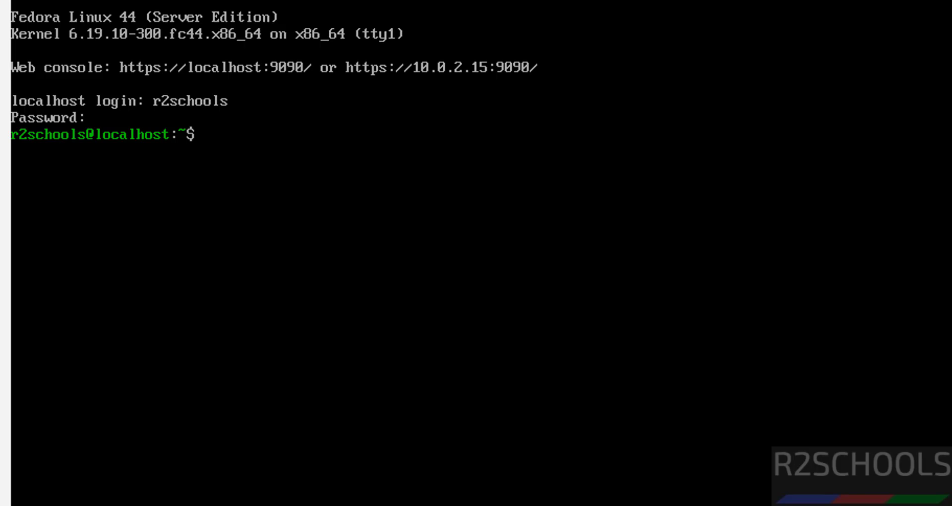
Step: Display /etc/os-release with more, correcting the misspelled filename and rerunning it
text(more /etc/os-re)
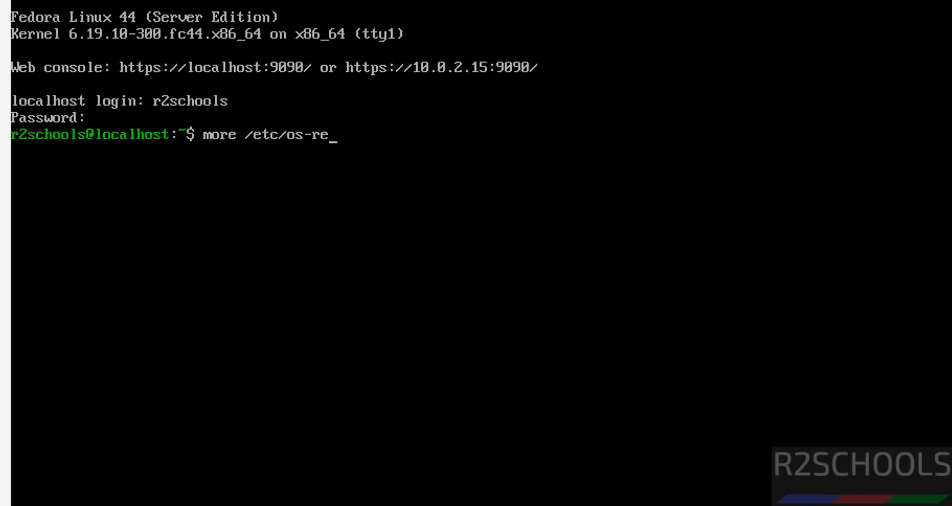
text(alease)
key(Return)
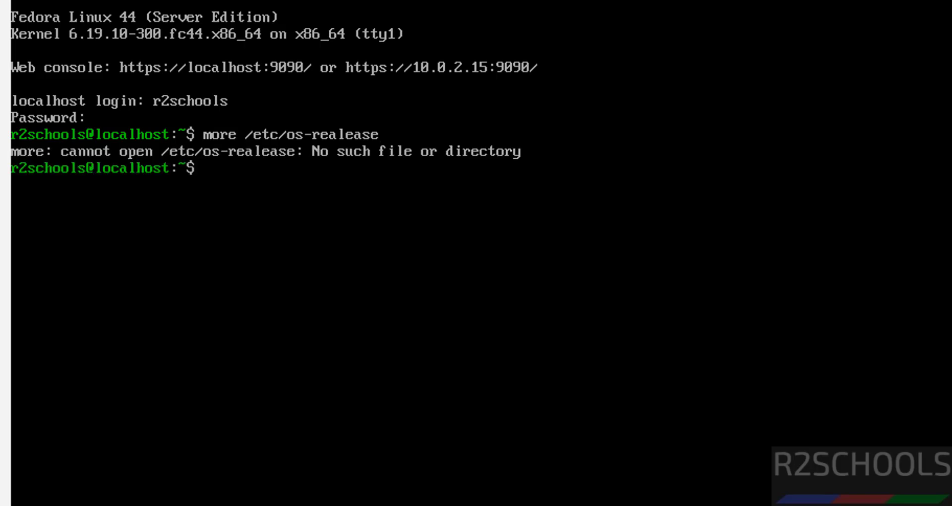
key(Up)
key(Right)
key(Right)
key(Right)
key(Right)
key(Right)
key(Right)
key(Right)
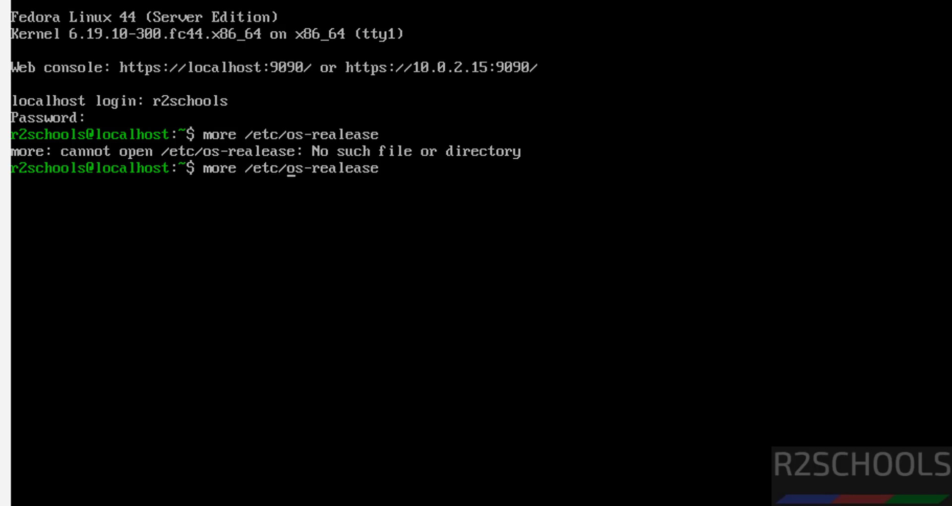
key(Delete)
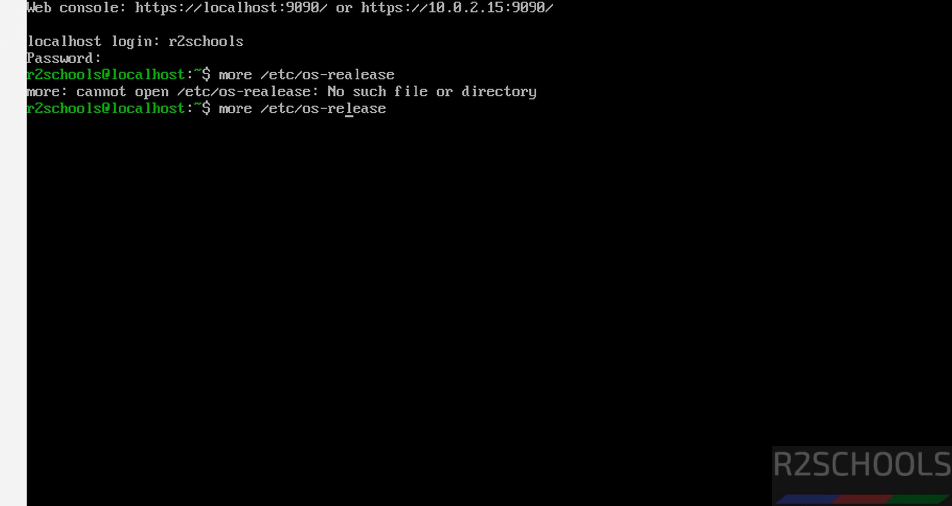
key(Return)
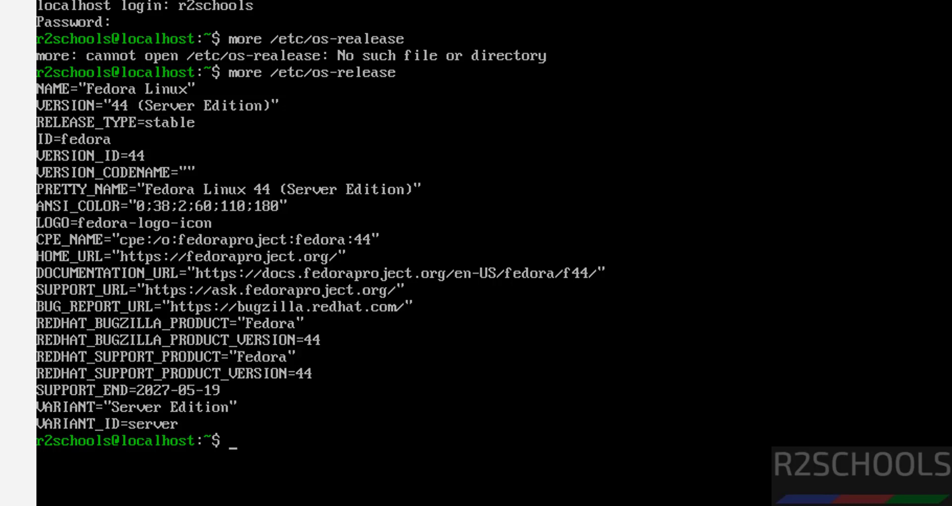
Step: Clear the screen, run 'sudo dnf update && sudo dnf upgrade', and approve with y
key(ctrl+l)
text(s)
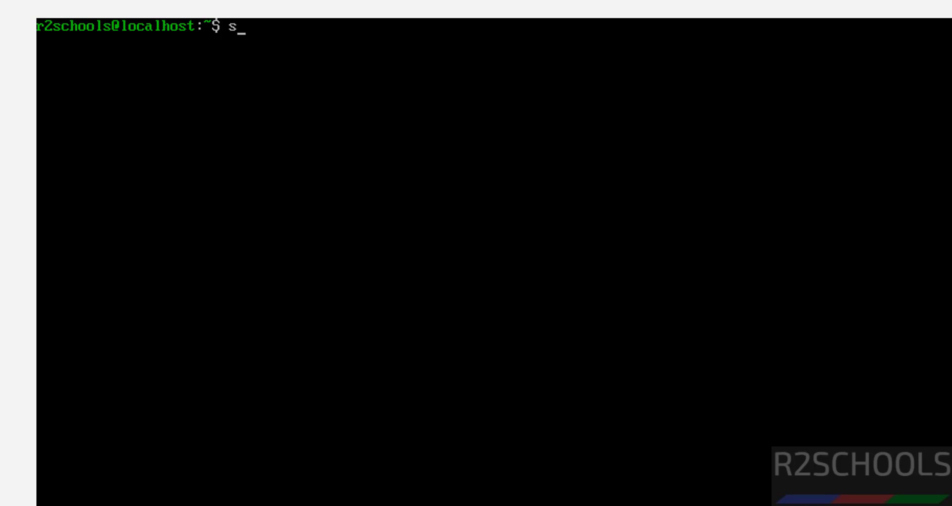
text(udo apt update)
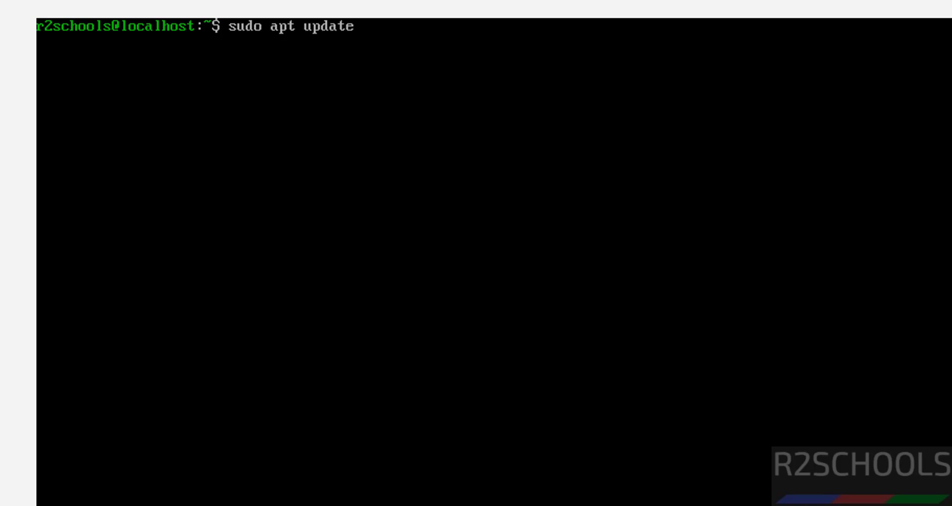
key(BackSpace)
key(BackSpace)
key(BackSpace)
key(BackSpace)
key(BackSpace)
key(BackSpace)
key(BackSpace)
key(BackSpace)
key(BackSpace)
key(BackSpace)
key(BackSpace)
key(BackSpace)
key(BackSpace)
key(BackSpace)
key(BackSpace)
text(sudo d)
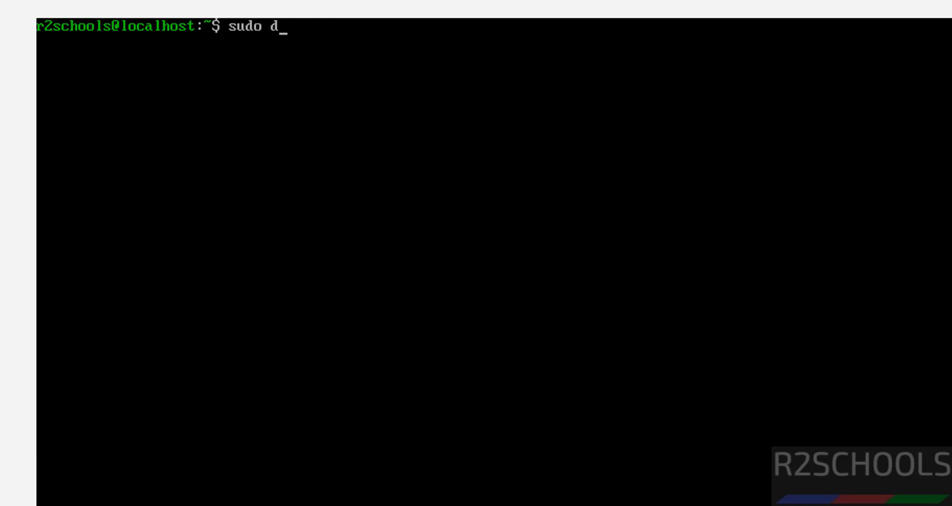
text(nf upda)
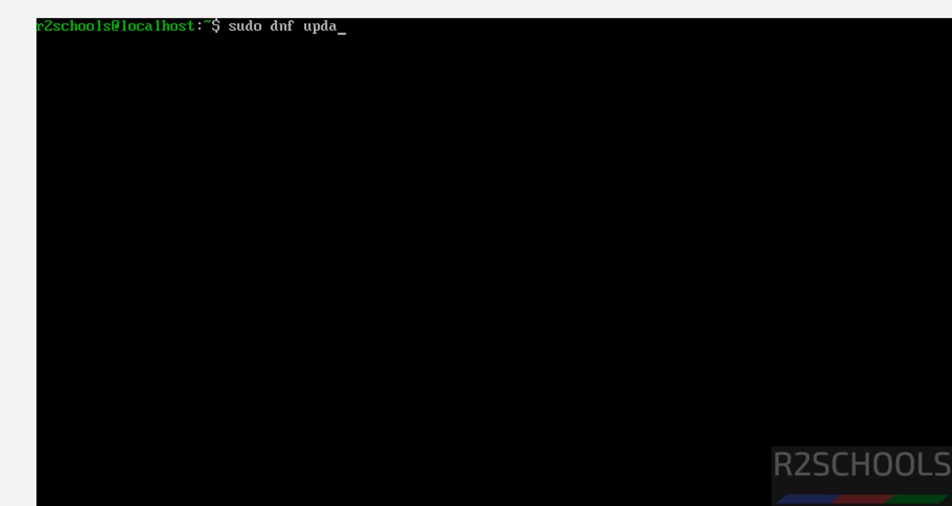
text(te && sudo dnf up)
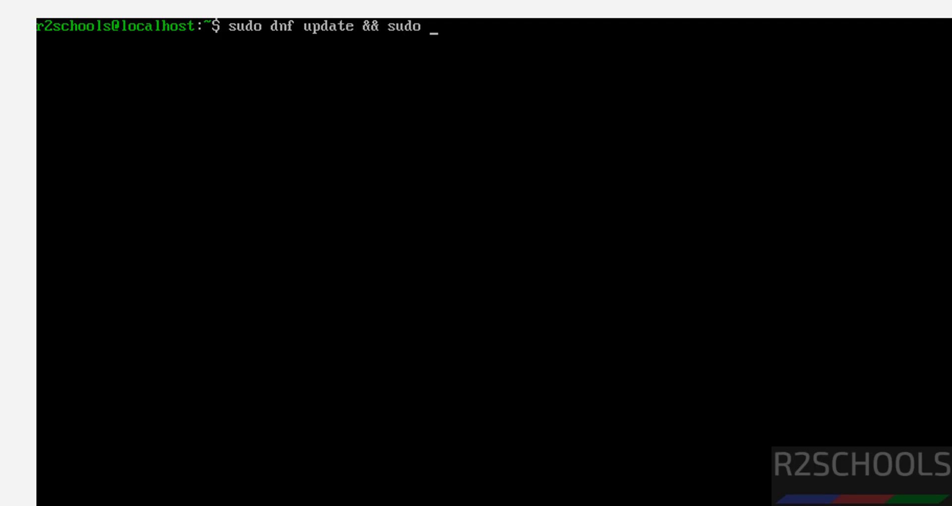
text(grade)
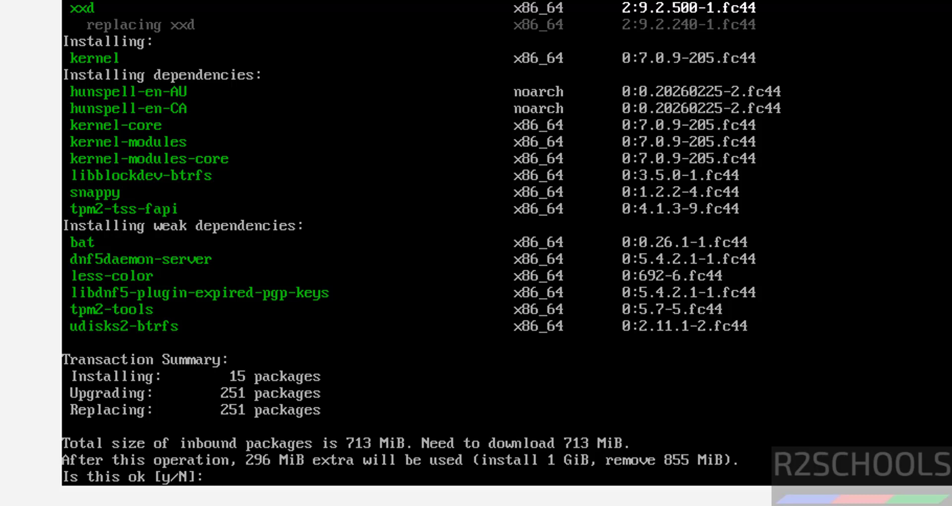
text(y)
key(Return)
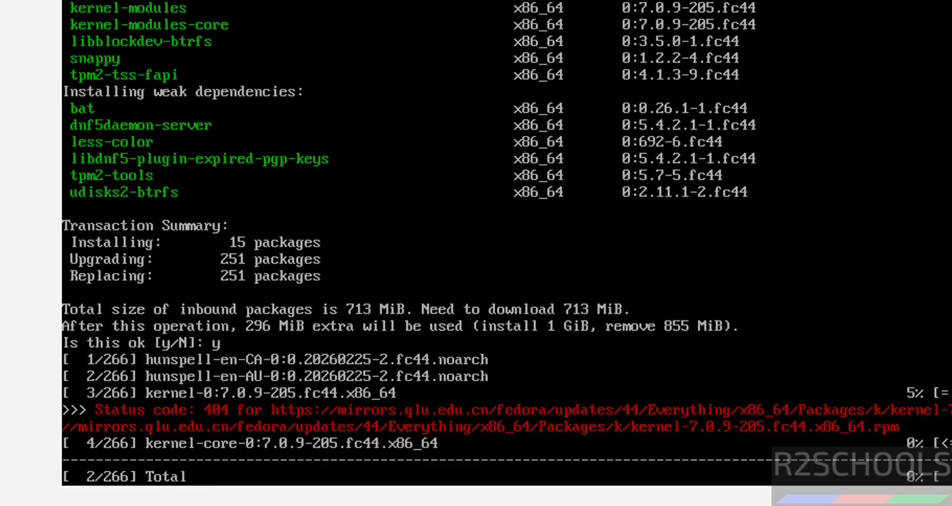